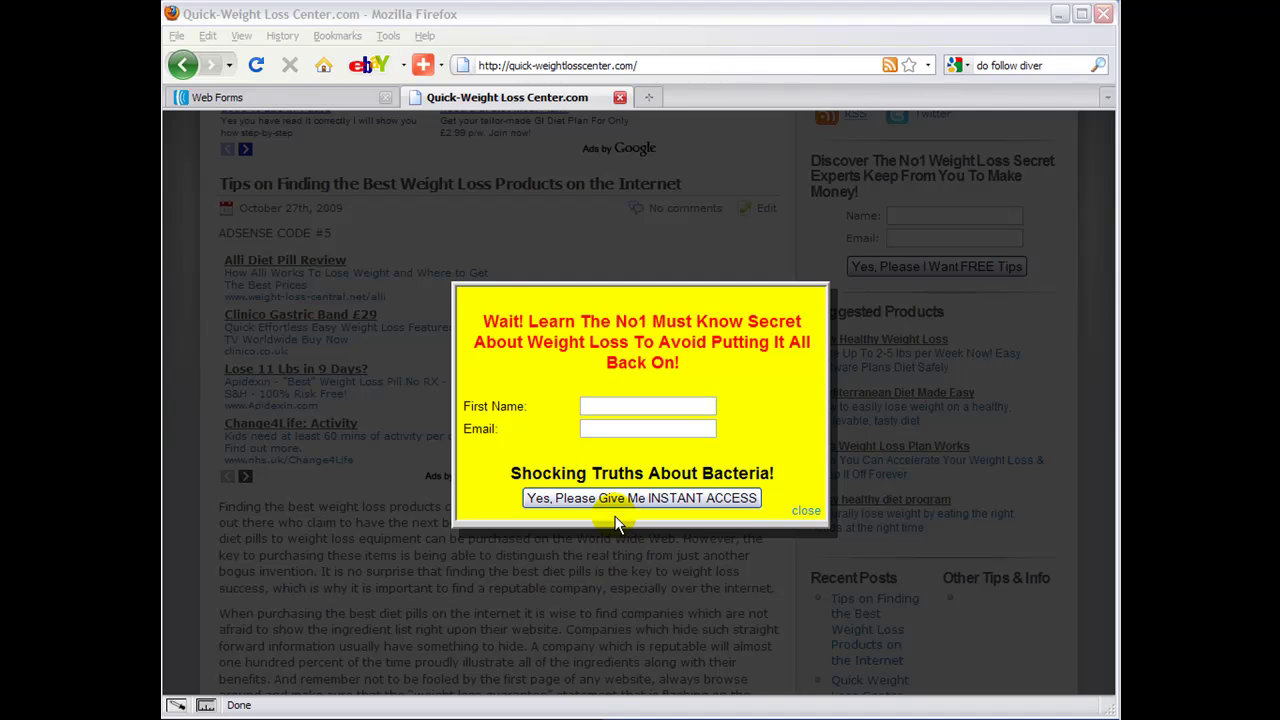
- Close the opt-in popup on the weight loss site and switch to AWeber's home page
click(807, 509)
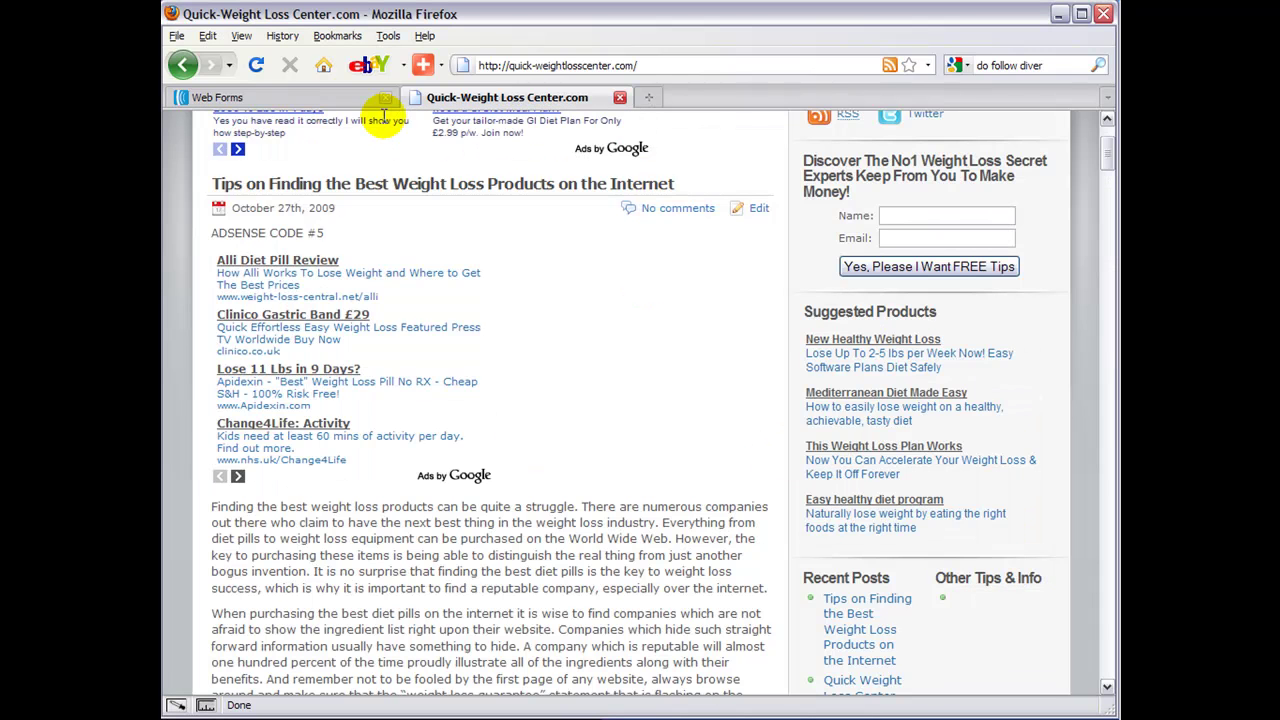
click(337, 88)
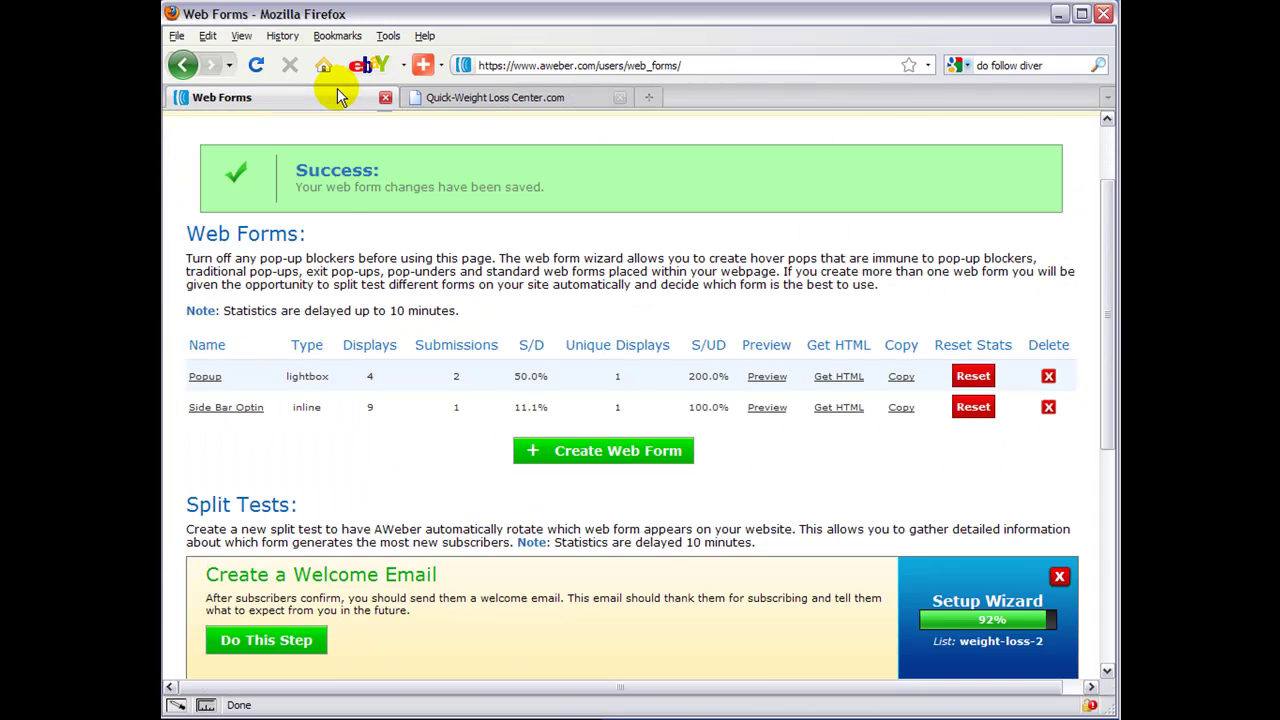
scroll(360, 130, up, 2)
click(545, 182)
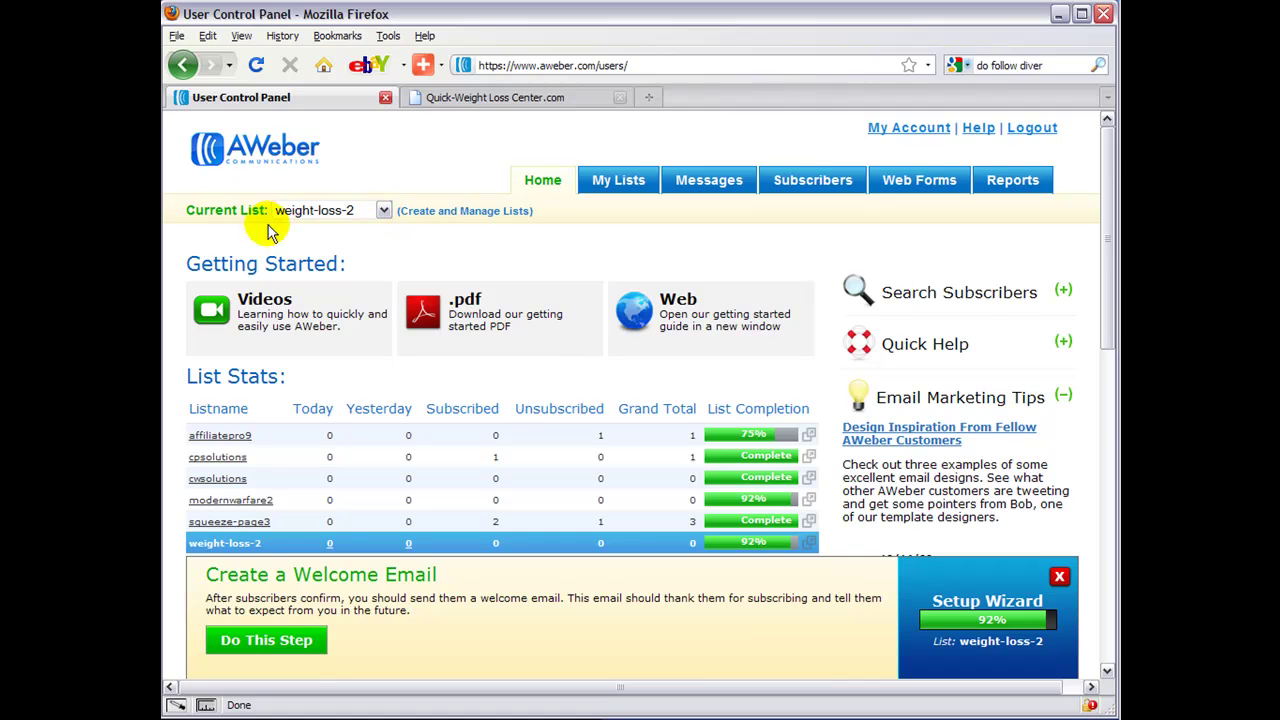
- Choose weight-loss-2 as the current list
click(383, 210)
click(383, 211)
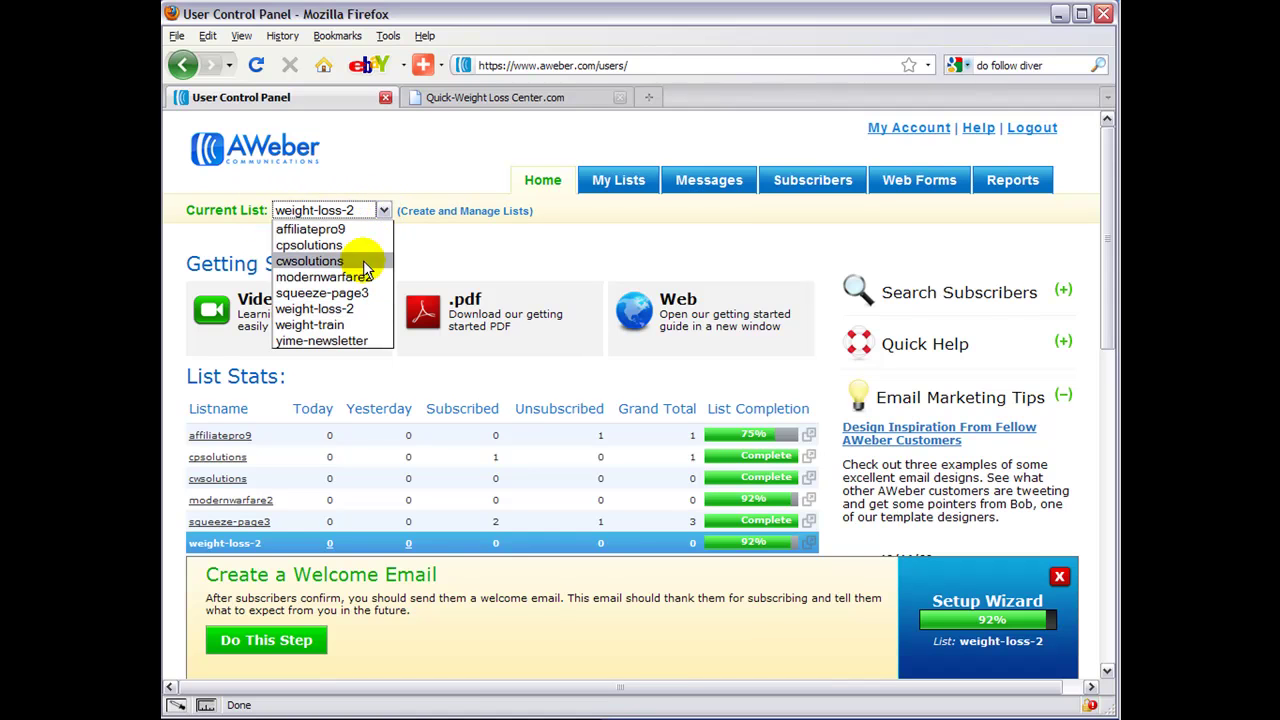
click(362, 312)
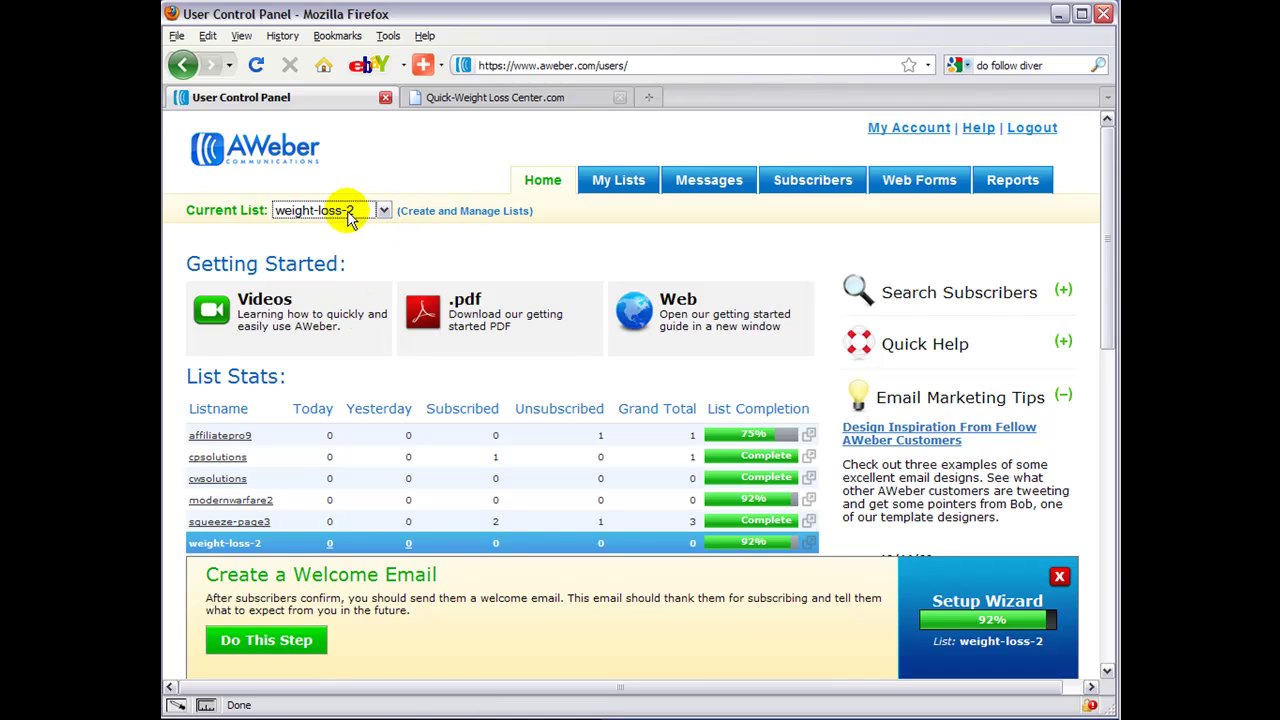
- Open the lightbox form named Popup for editing from the list's web forms
click(938, 188)
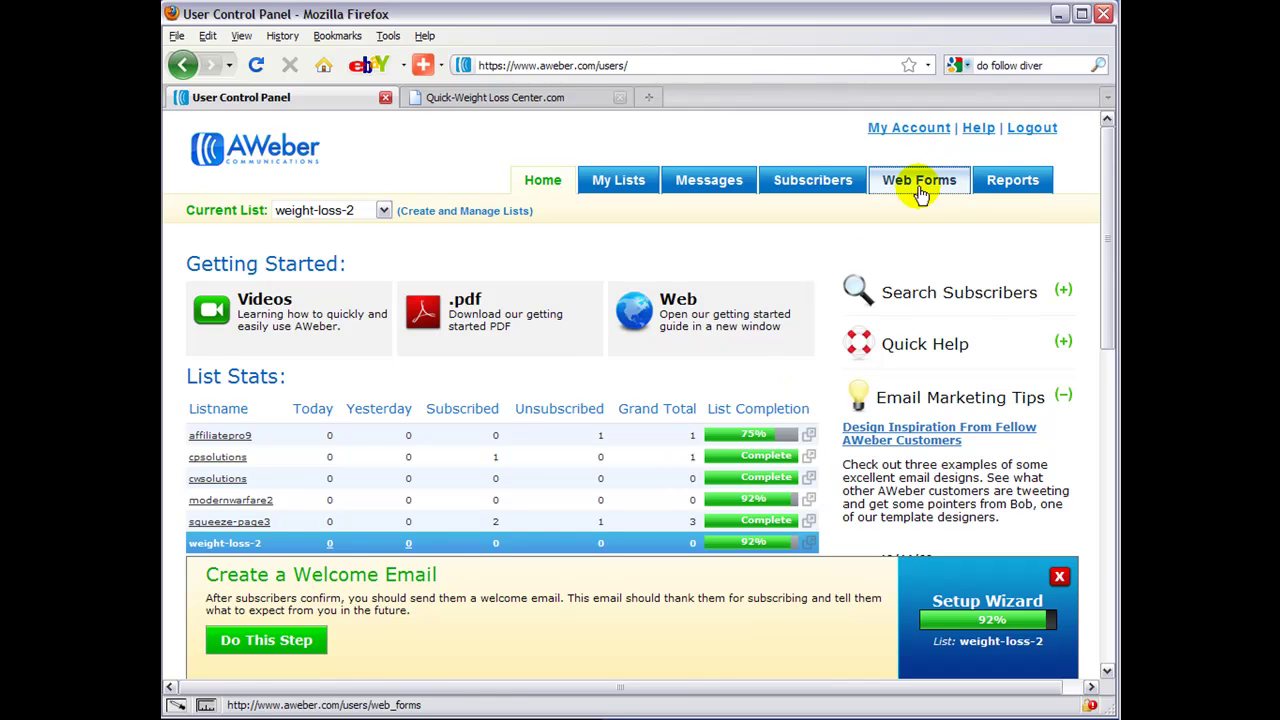
click(920, 189)
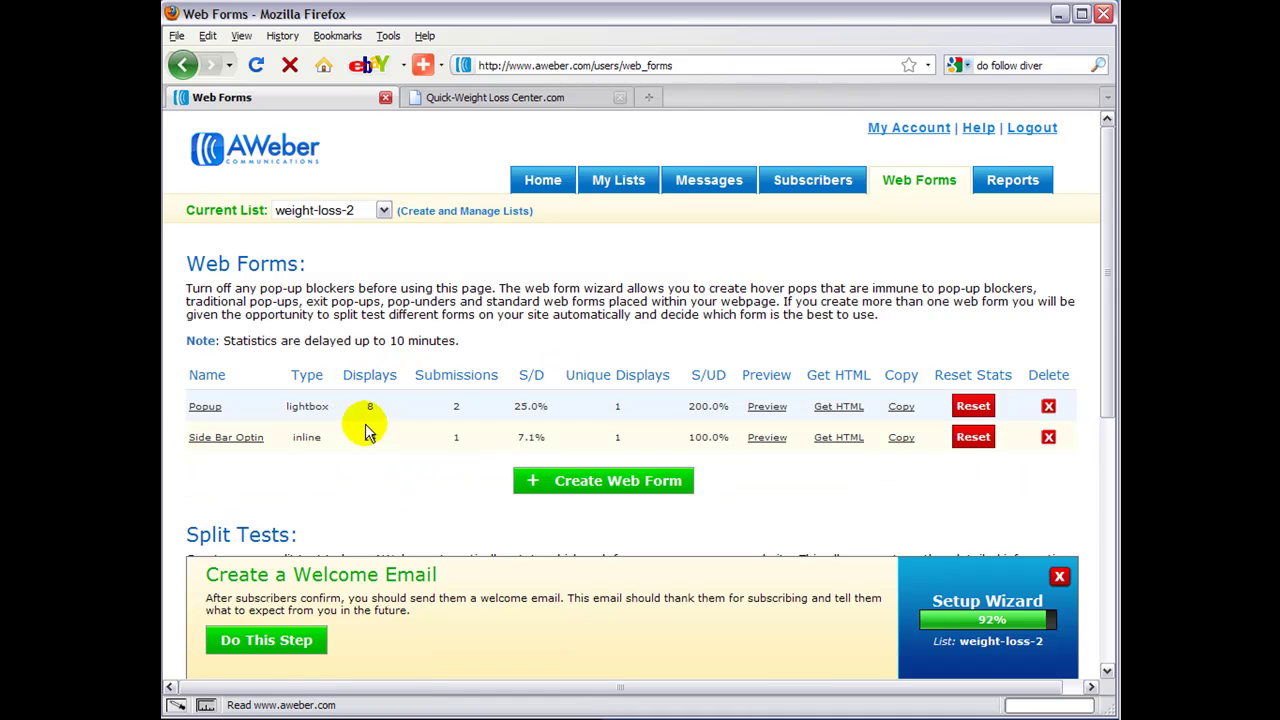
mouse_move(218, 375)
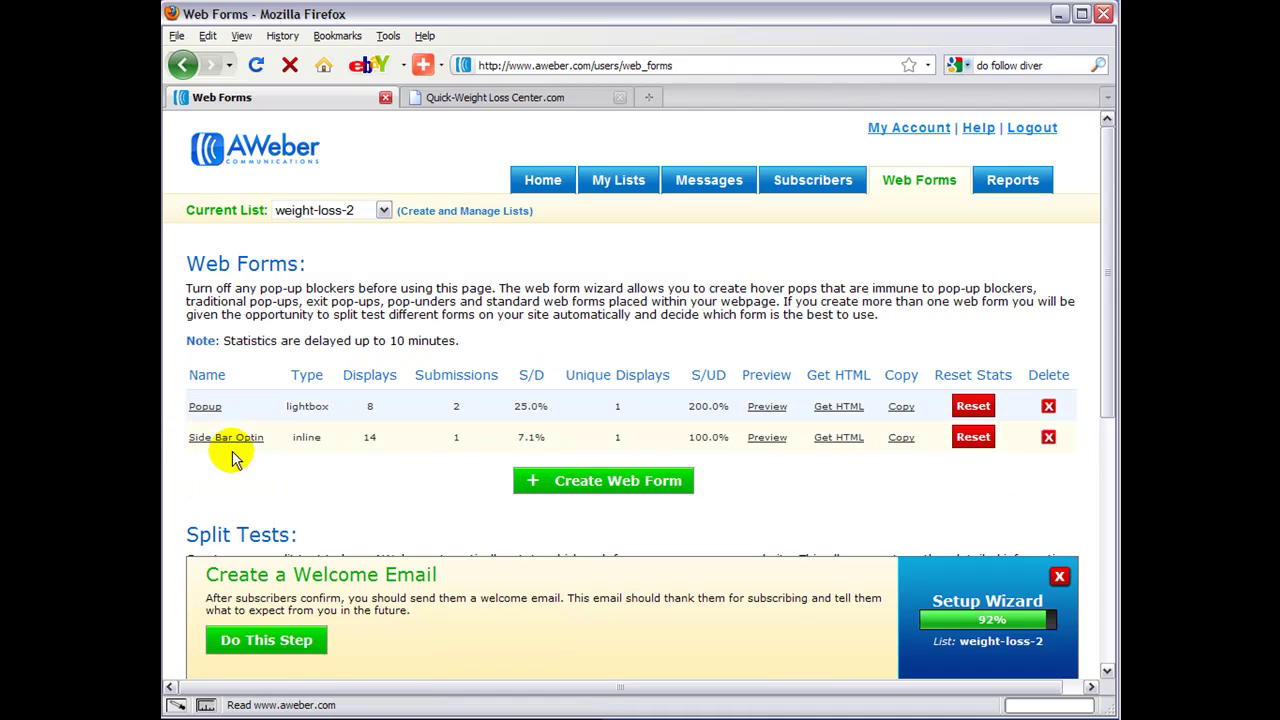
click(202, 410)
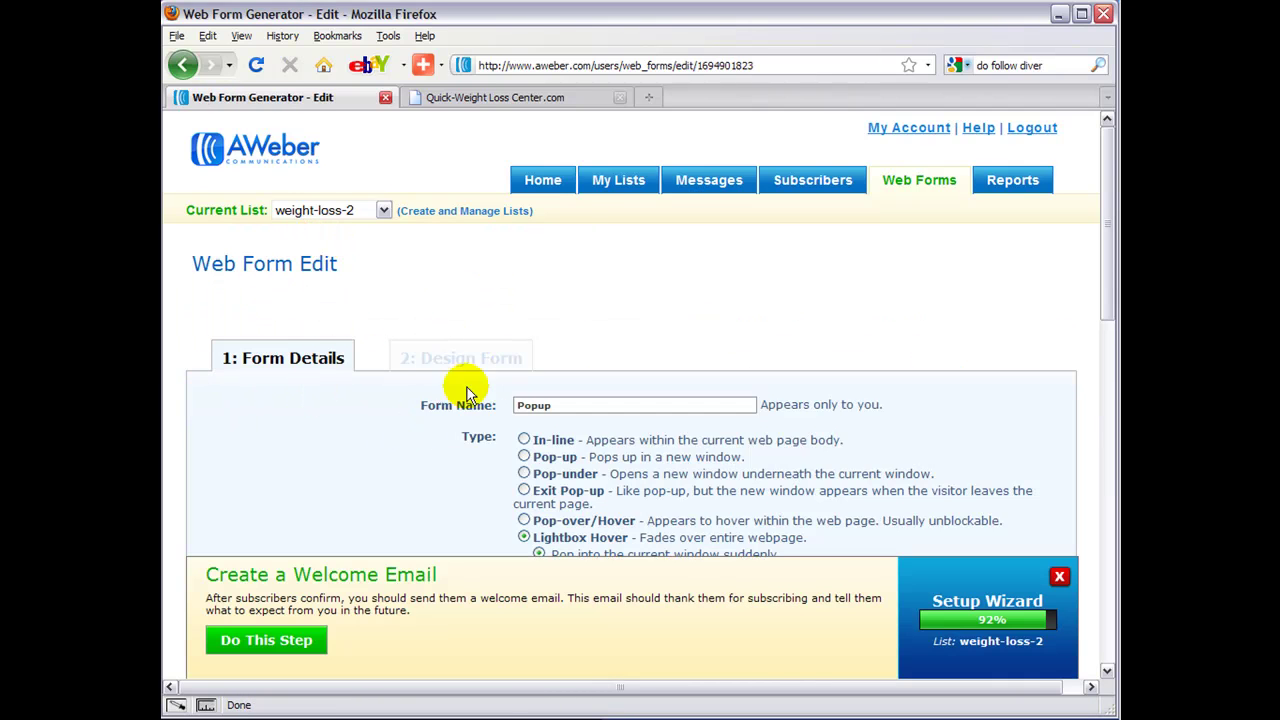
- Review the Popup form's details, including name, type, dimensions, background color, delay, recurrence, thank you page and ad tracking
scroll(440, 415, down, 2)
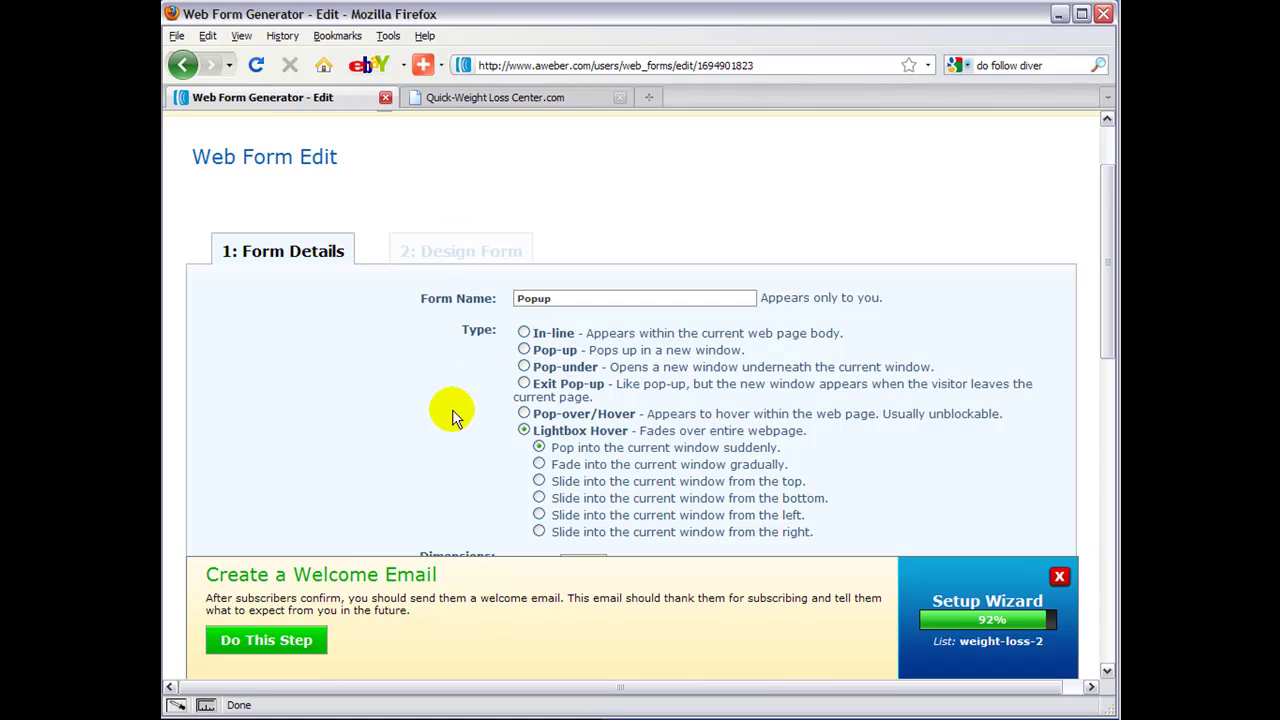
double_click(535, 298)
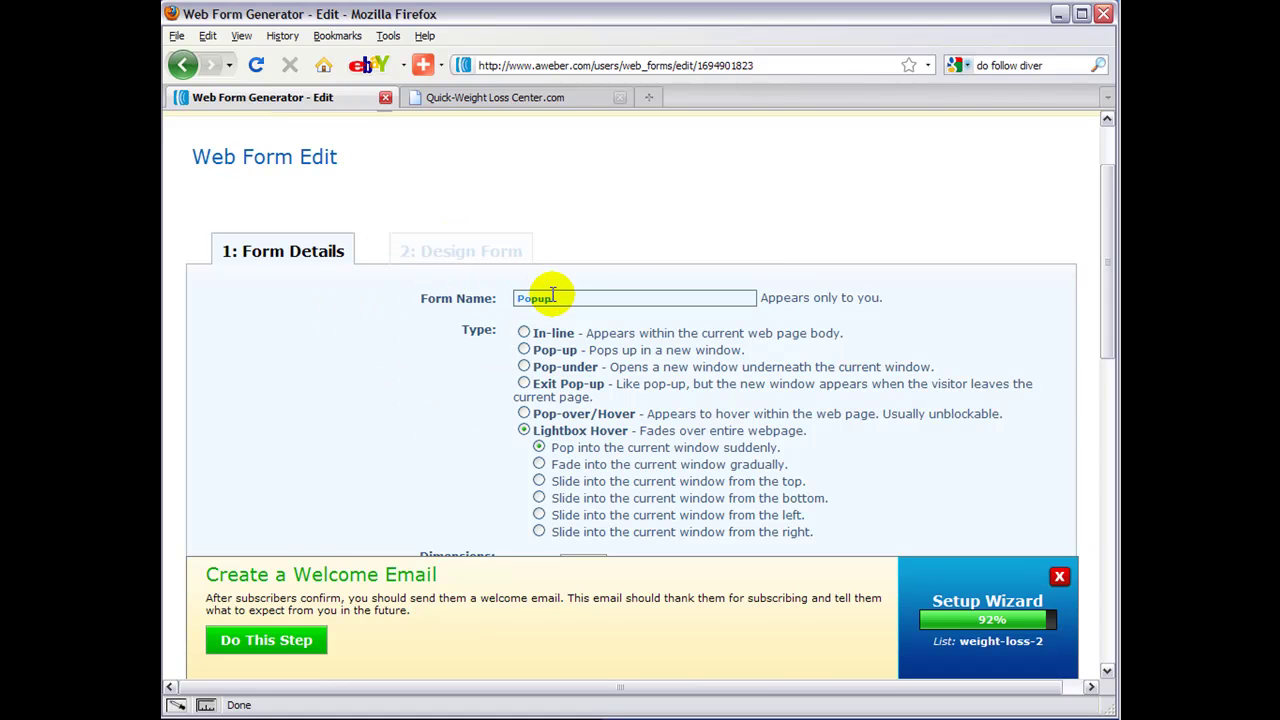
scroll(570, 300, down, 1)
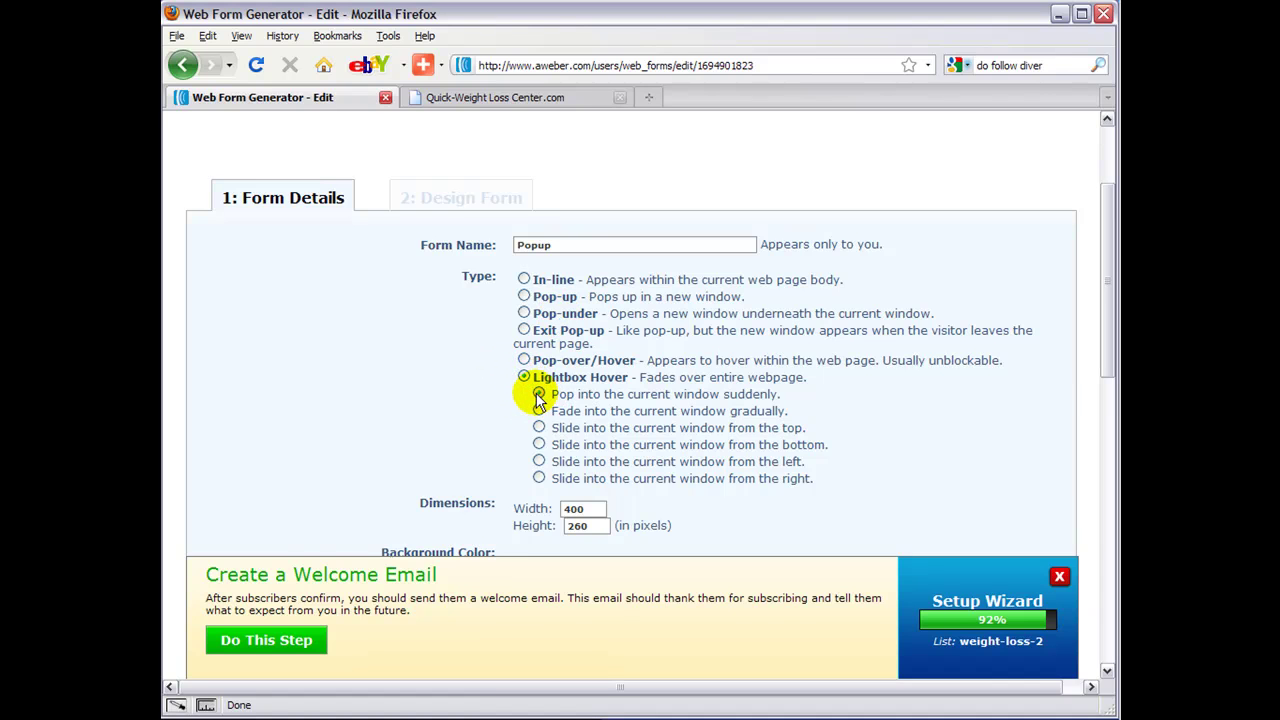
scroll(449, 429, down, 2)
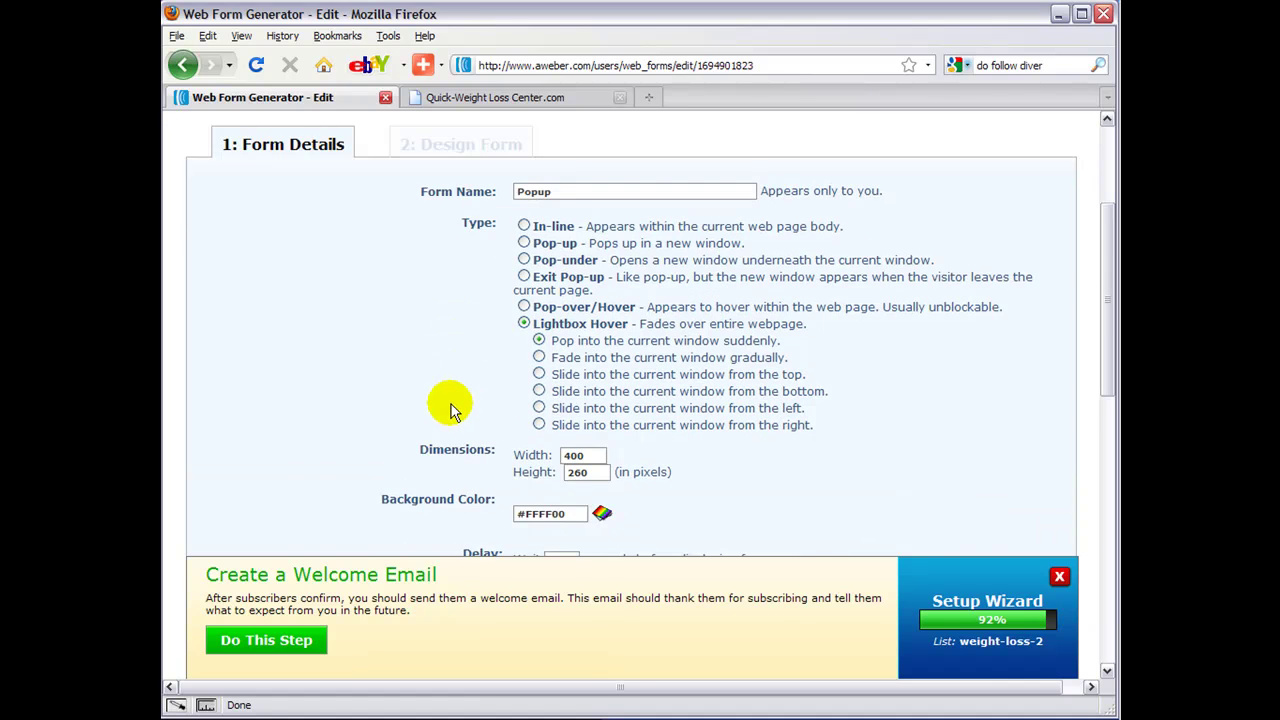
scroll(578, 447, down, 1)
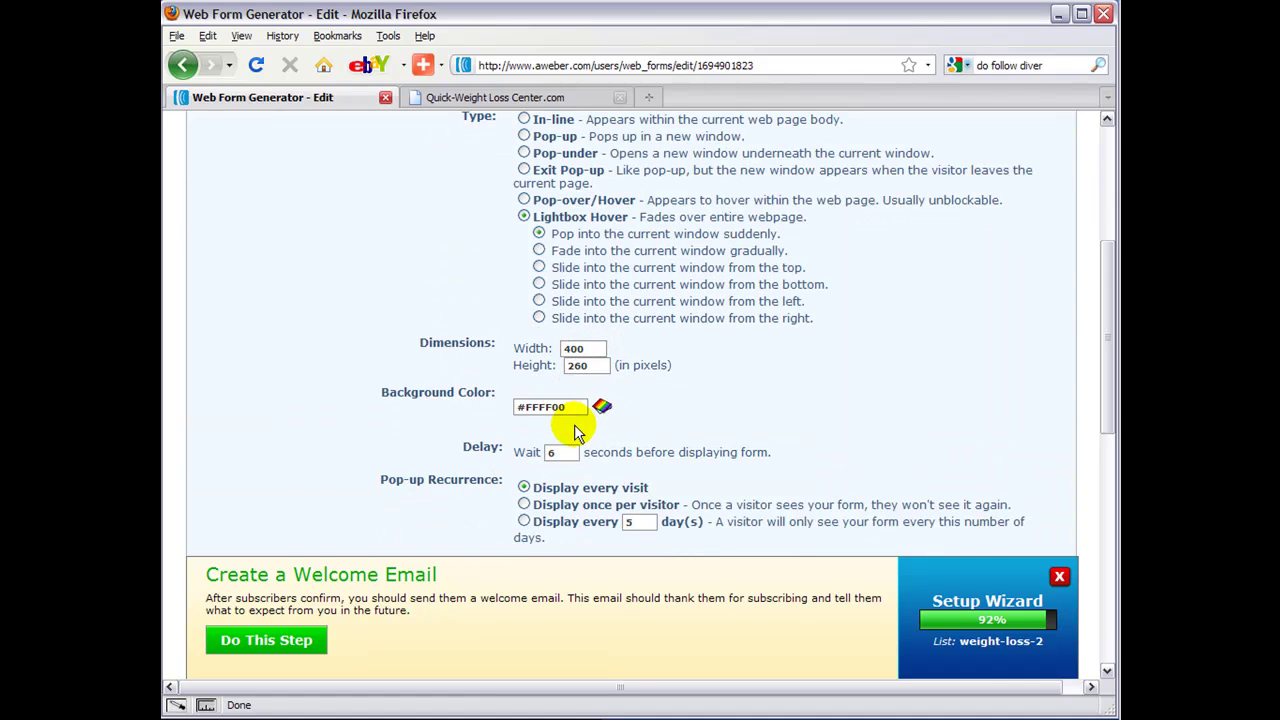
scroll(500, 415, down, 1)
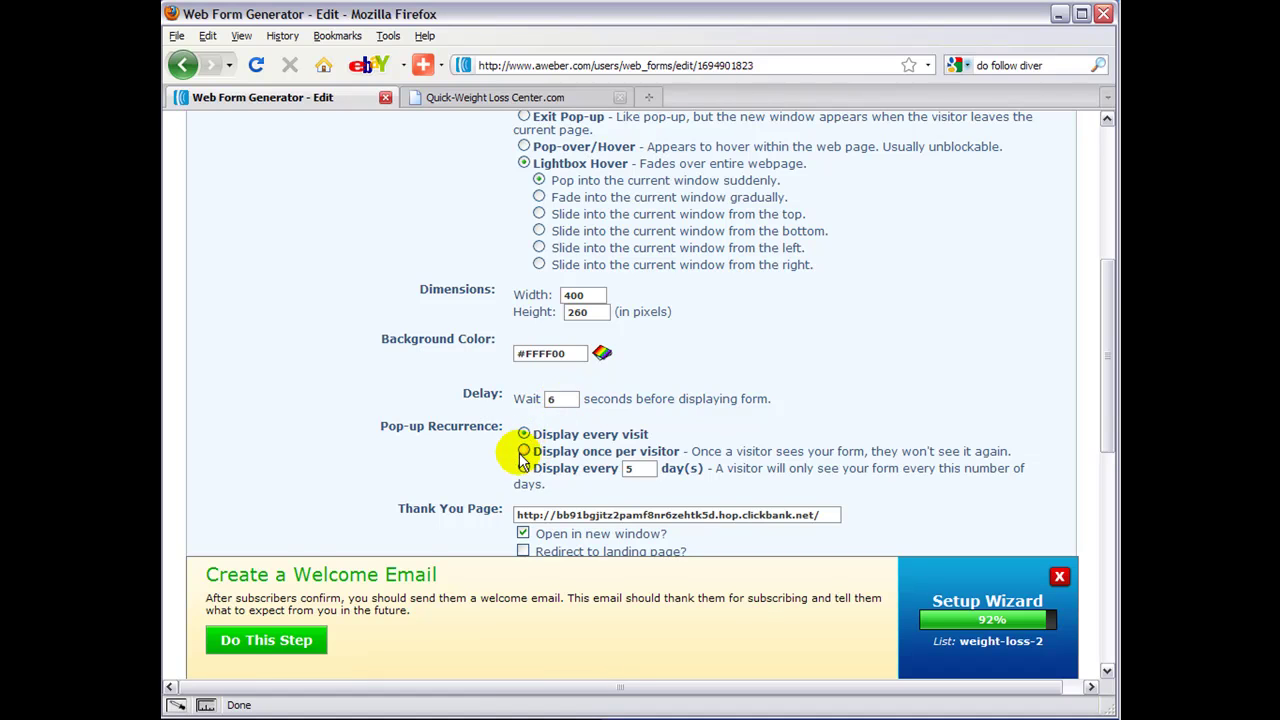
scroll(570, 458, down, 2)
triple_click(576, 408)
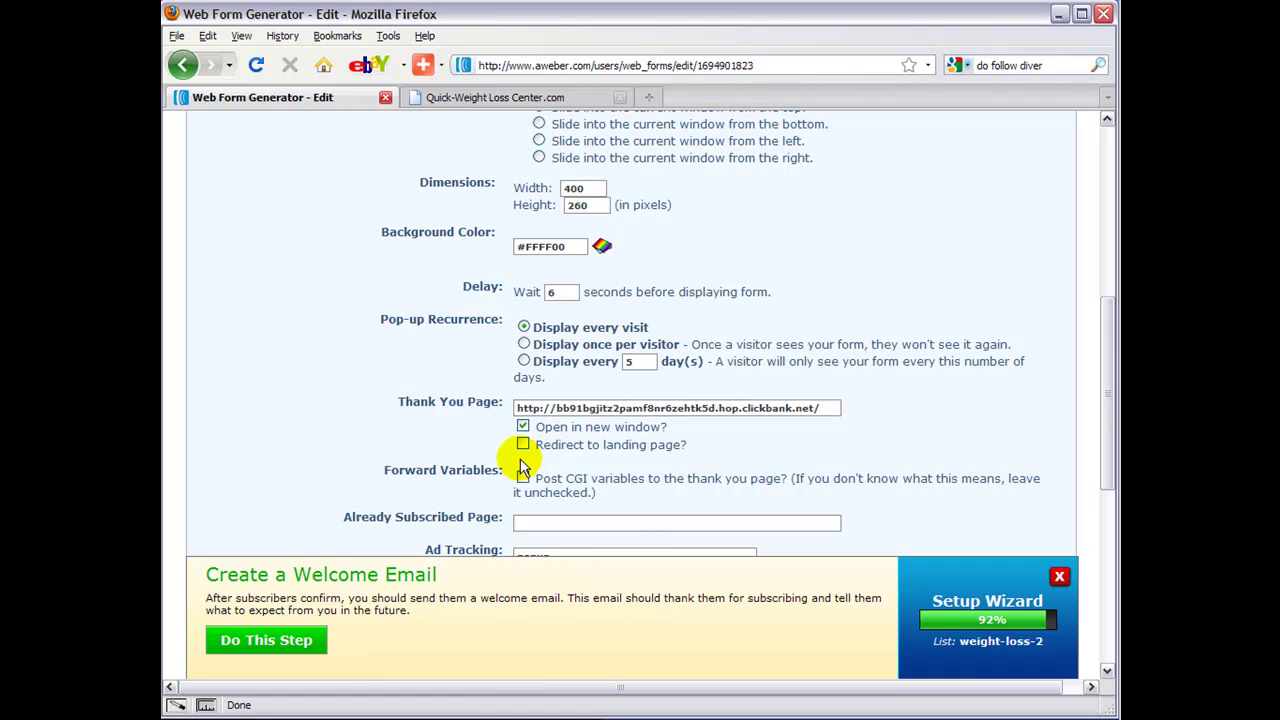
scroll(486, 484, down, 2)
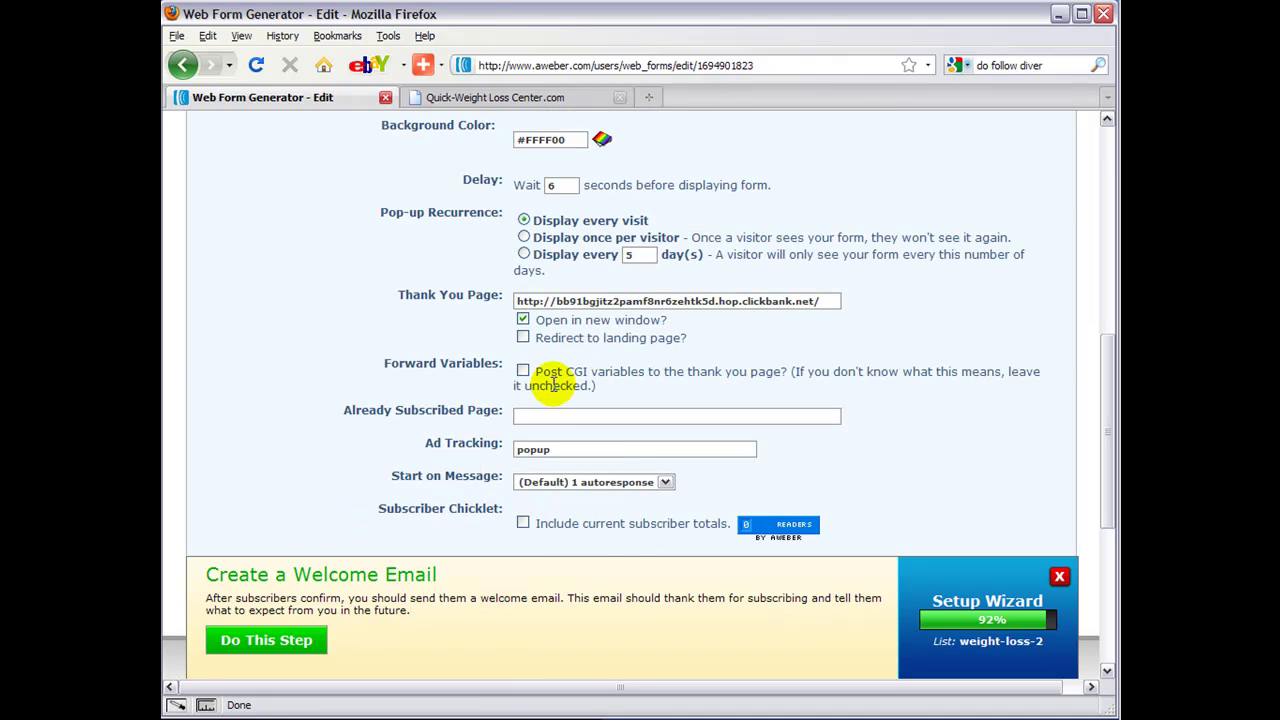
- Reopen the Popup form from the web forms overview and dismiss the Setup Wizard banner
scroll(424, 355, up, 10)
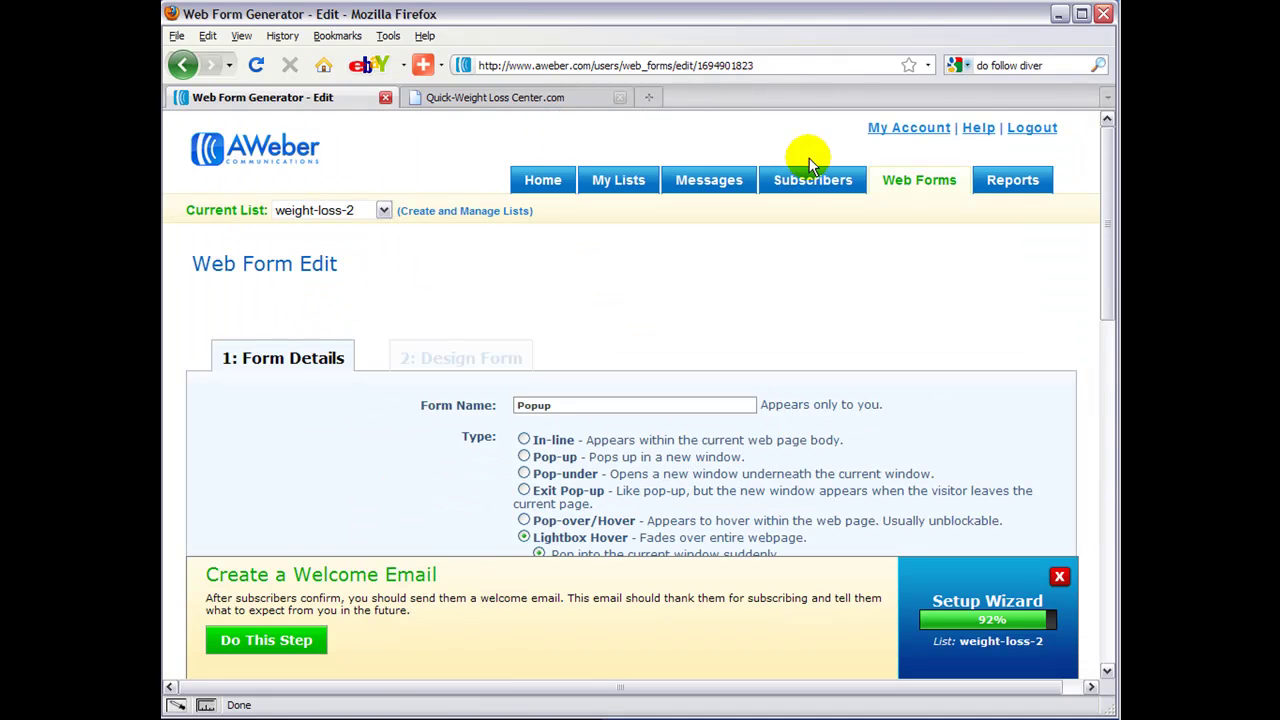
click(885, 183)
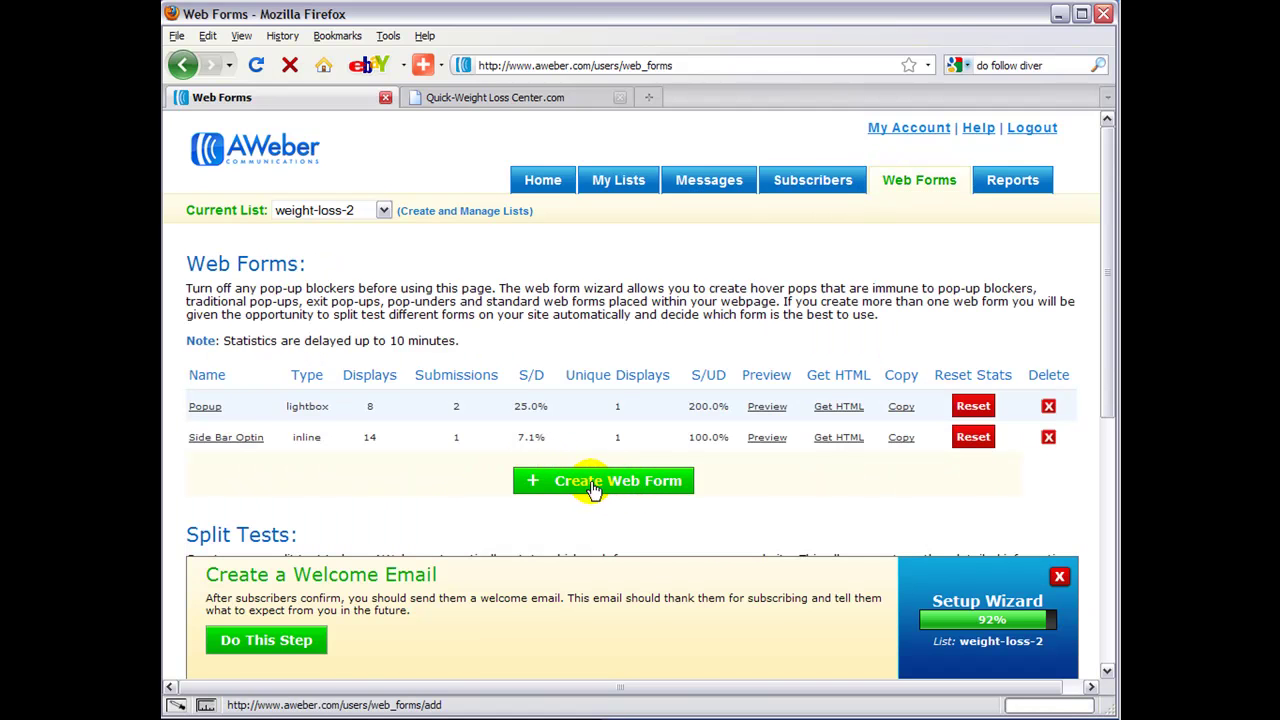
click(205, 406)
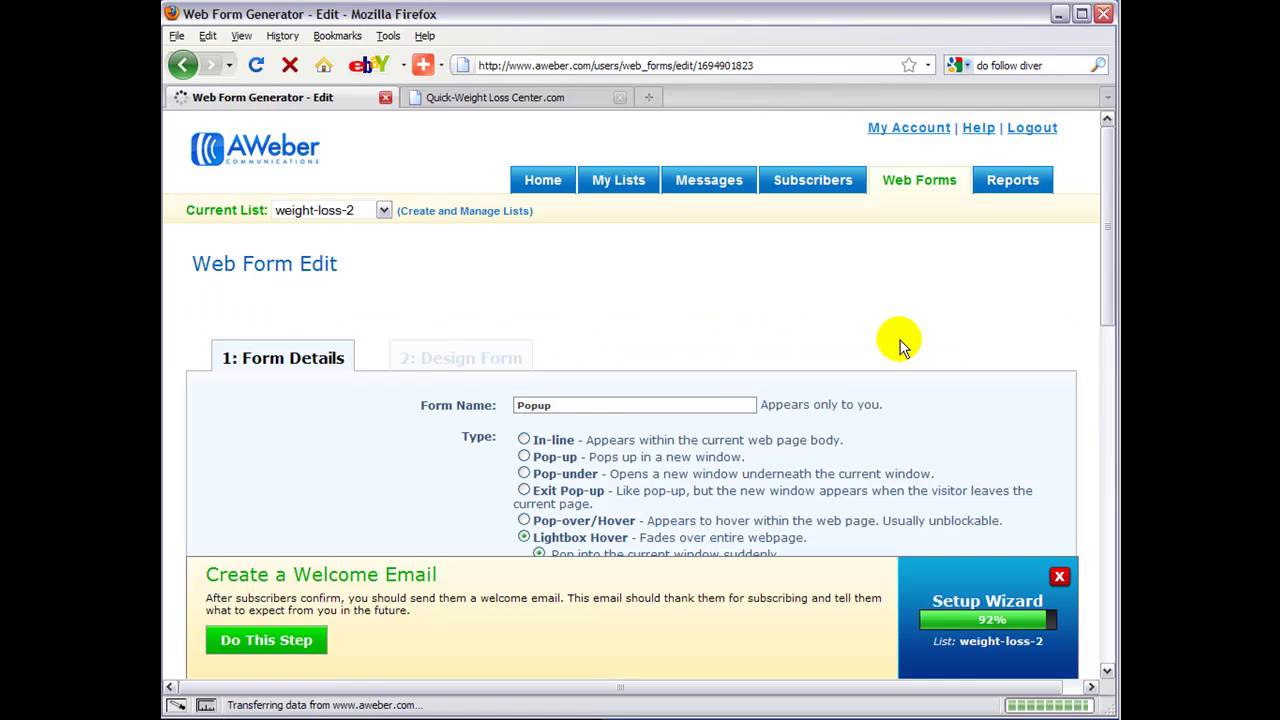
scroll(900, 340, down, 2)
click(1059, 576)
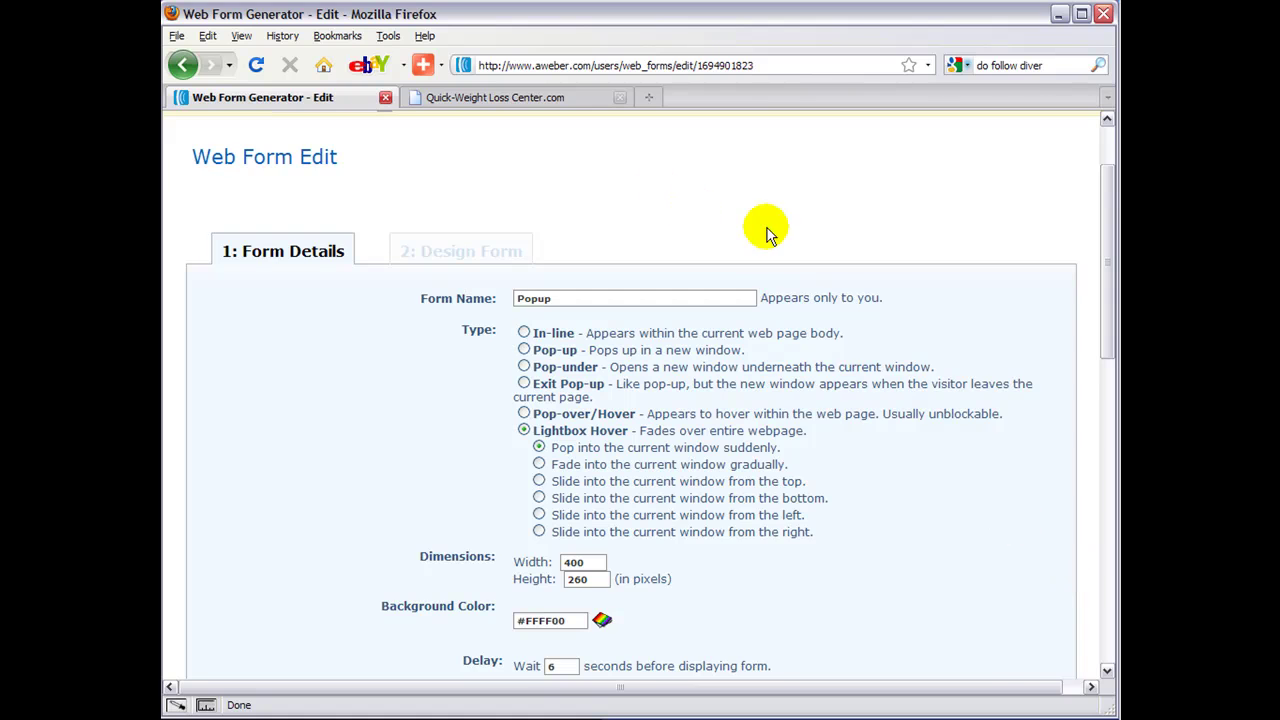
- Examine the Popup form's name, the available form types and the width and height settings
scroll(750, 235, down, 1)
mouse_move(455, 250)
click(586, 249)
double_click(564, 250)
click(543, 286)
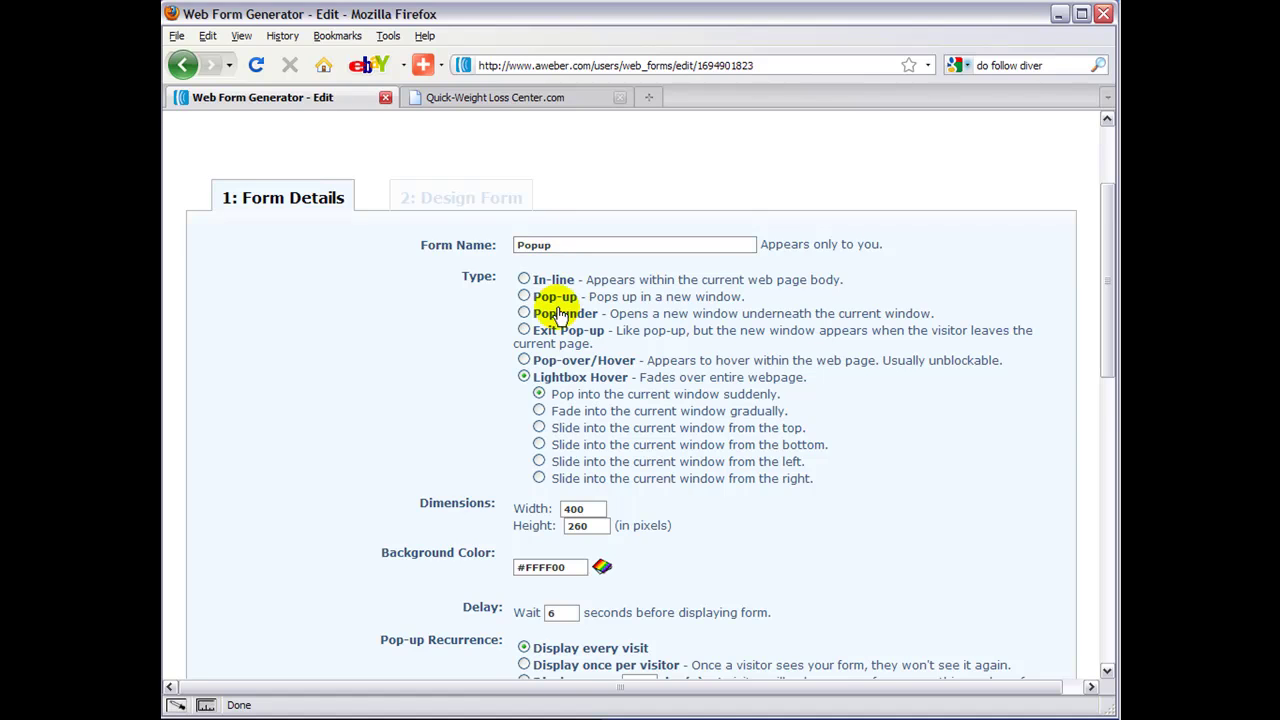
scroll(517, 323, down, 2)
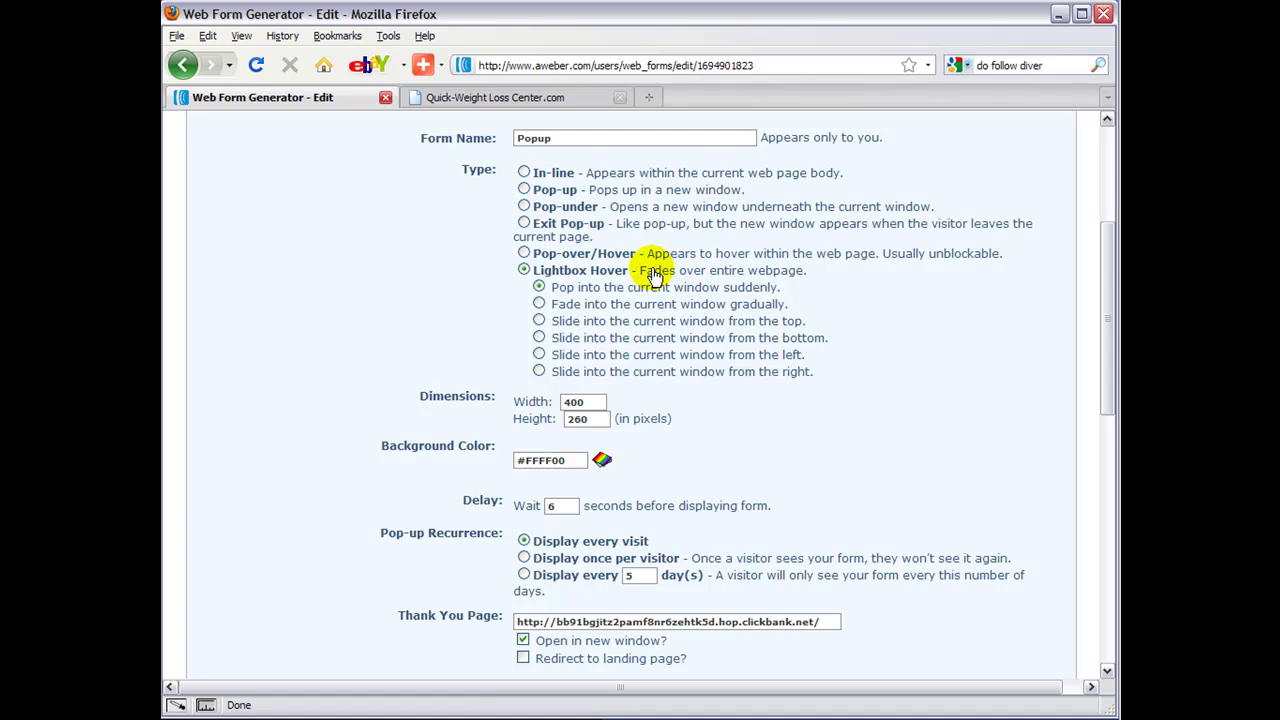
scroll(540, 401, down, 1)
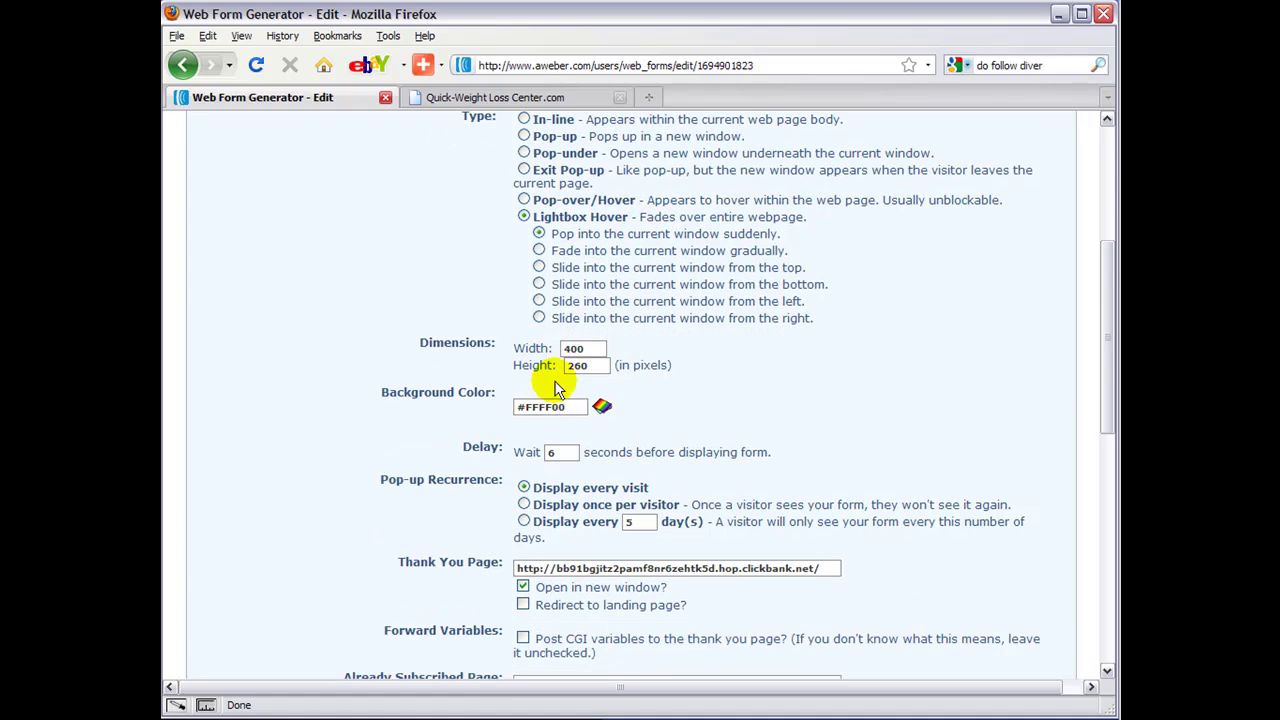
double_click(595, 348)
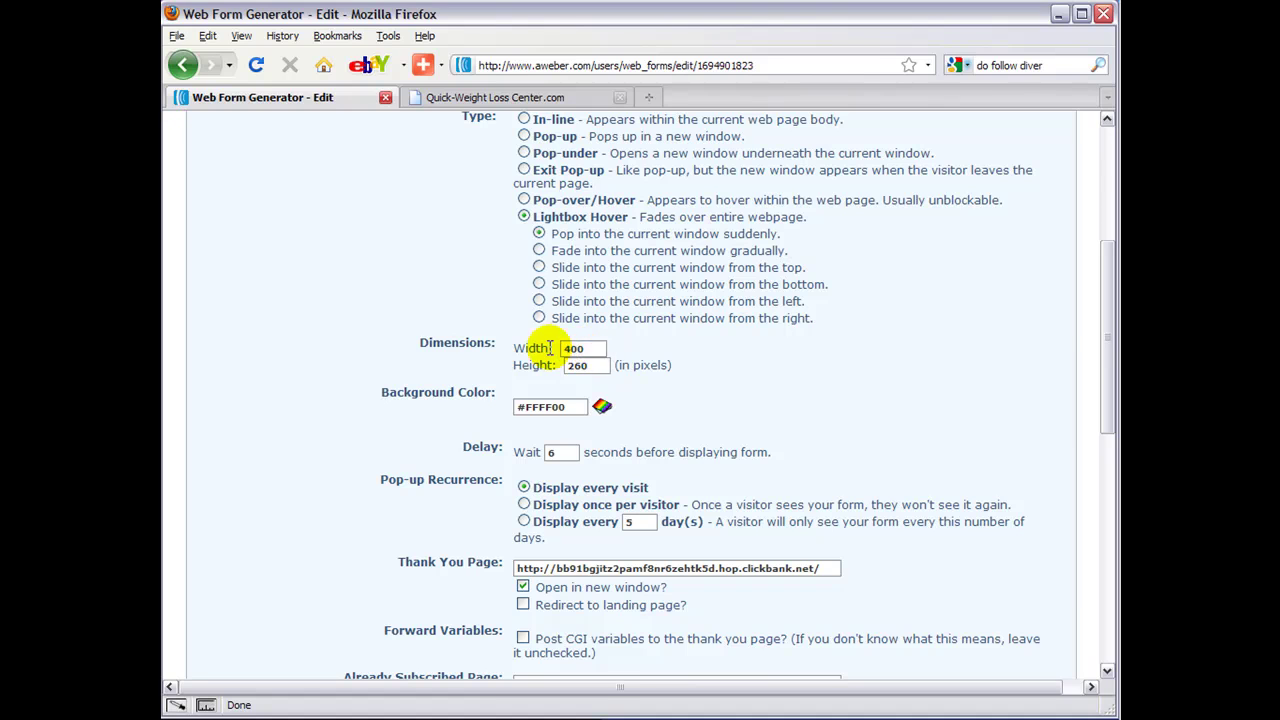
click(582, 365)
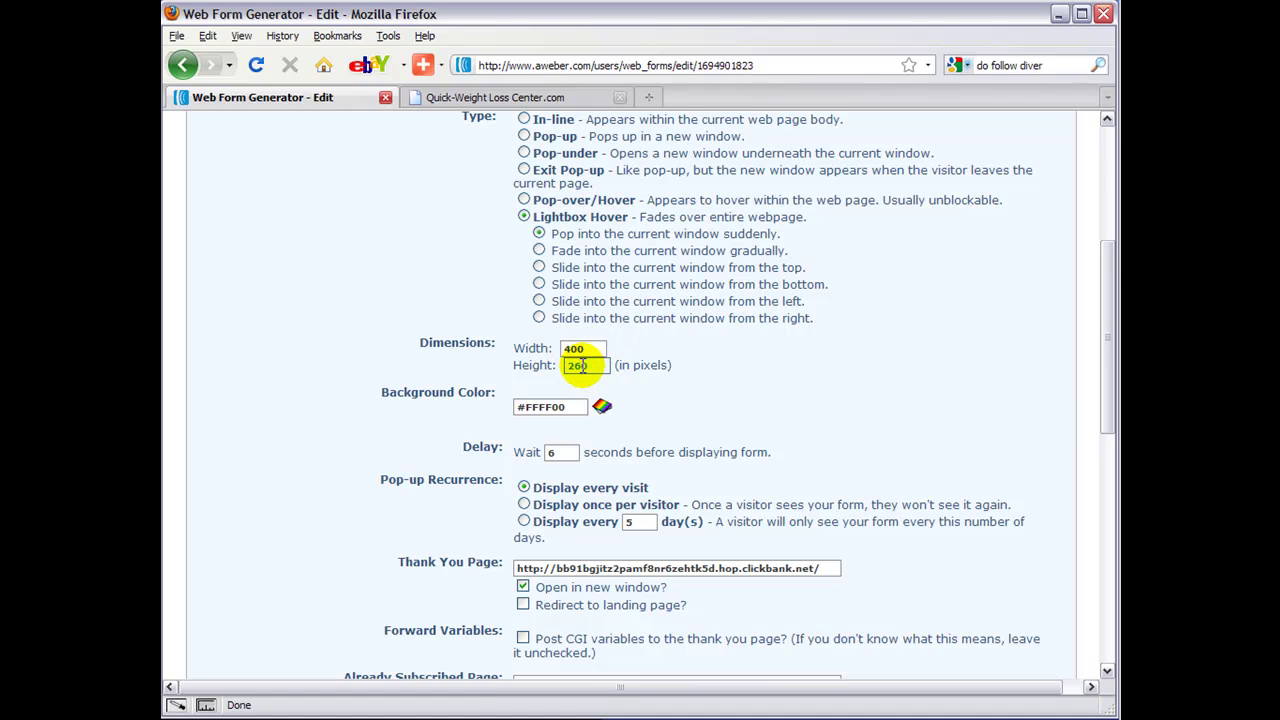
double_click(600, 366)
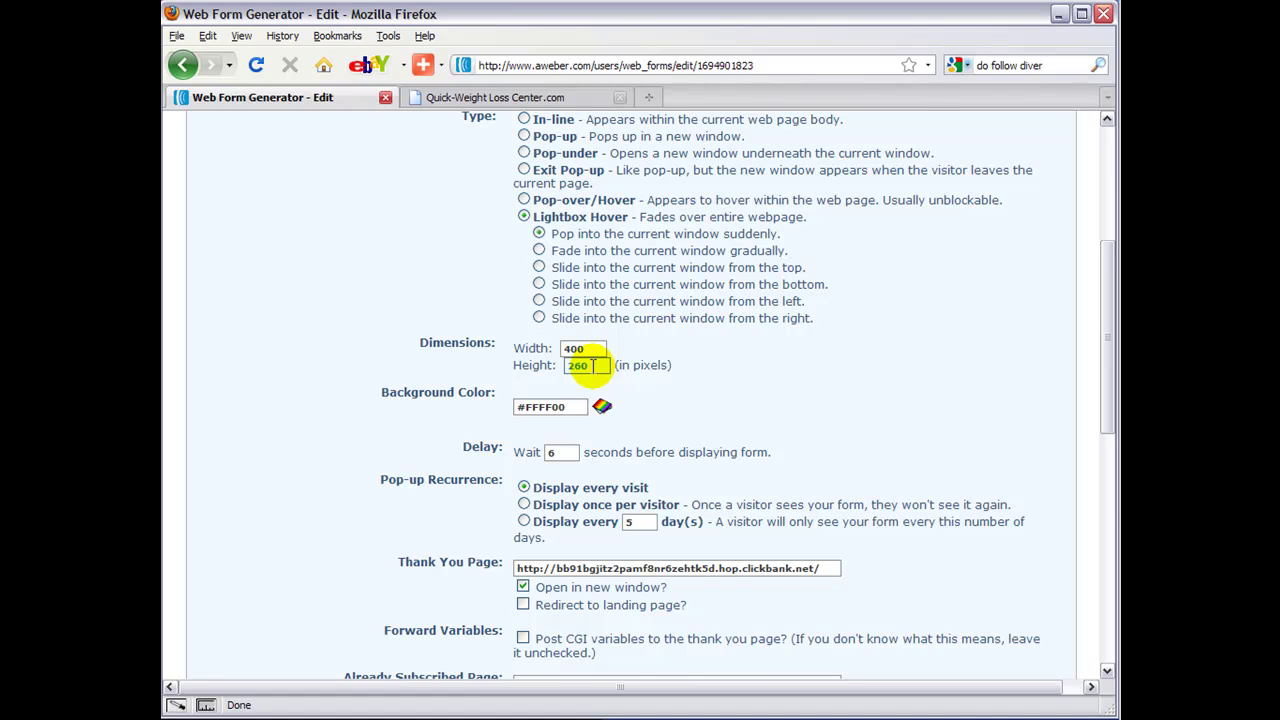
- Continue from the form details to the form design stage and open the popup's headline for editing
scroll(580, 378, down, 4)
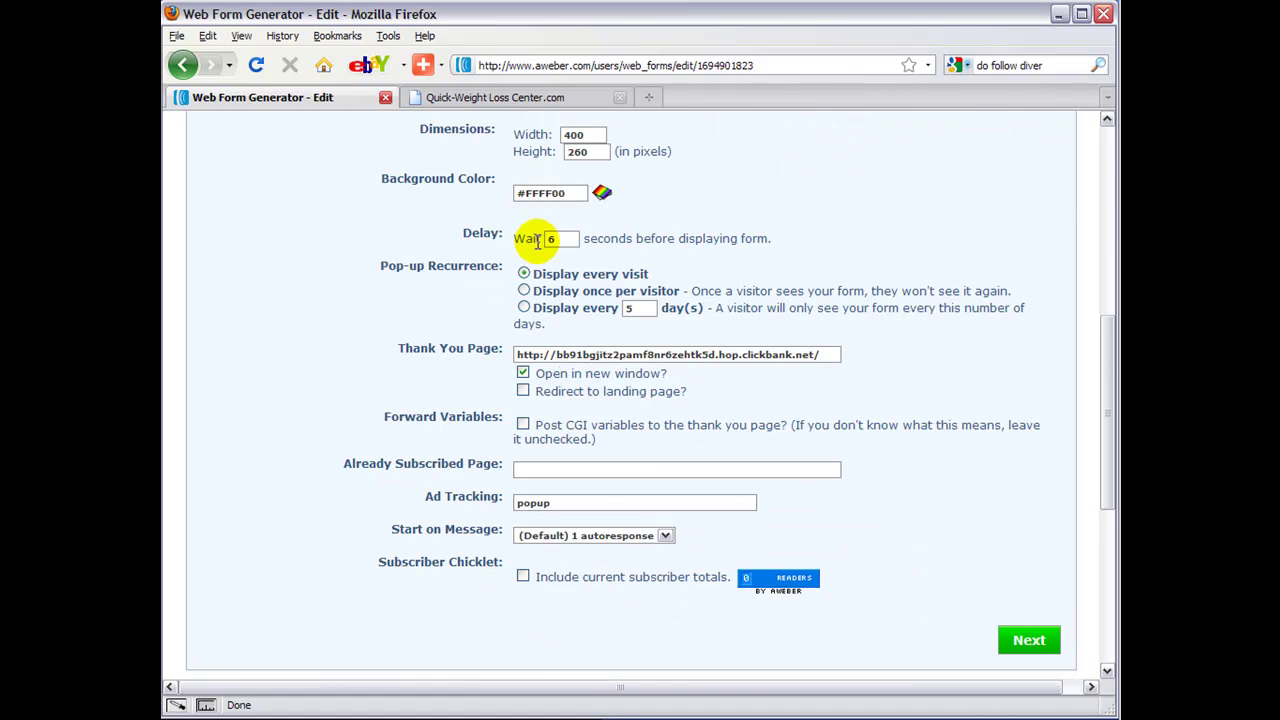
scroll(557, 280, up, 4)
scroll(557, 397, down, 3)
scroll(677, 606, down, 2)
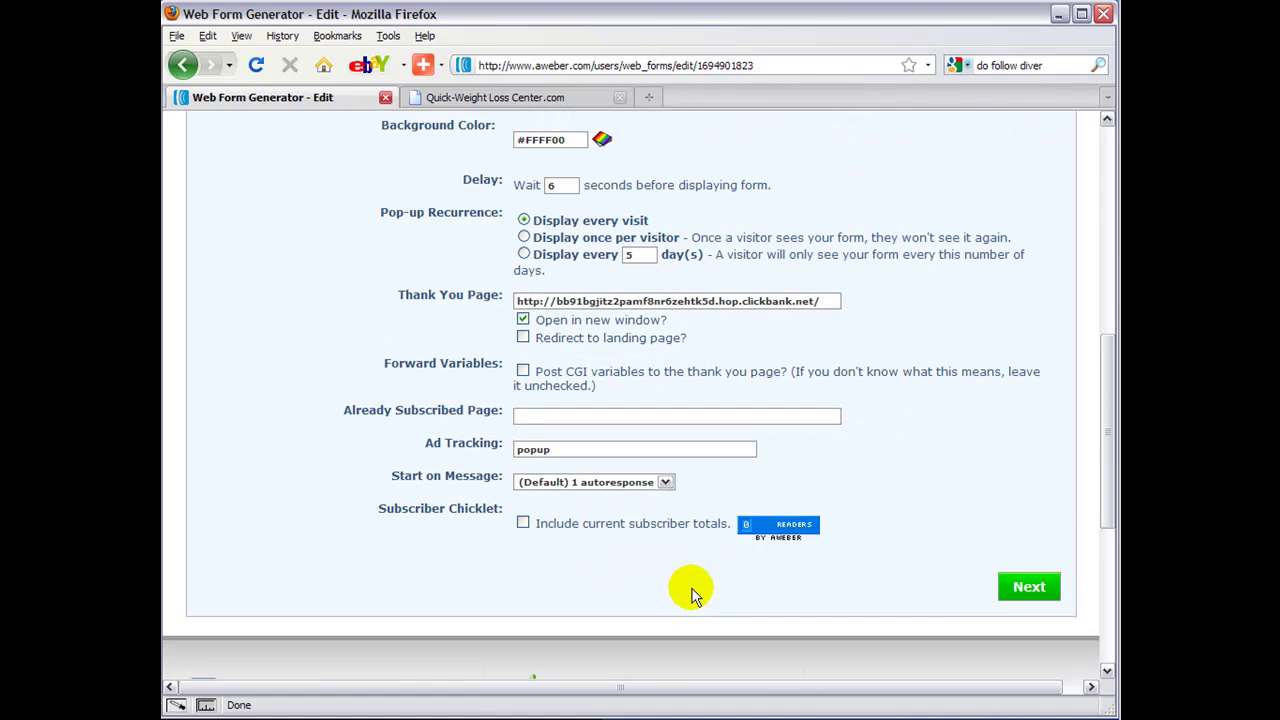
click(1027, 588)
scroll(900, 390, down, 2)
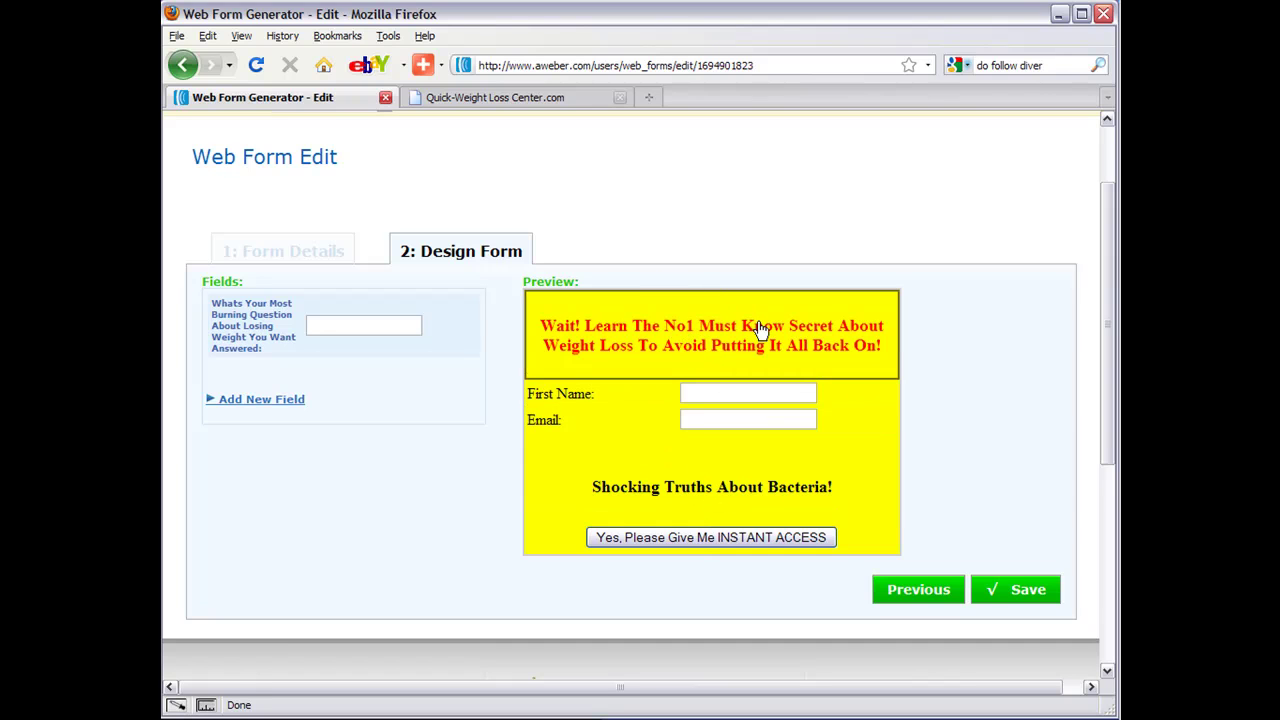
click(698, 344)
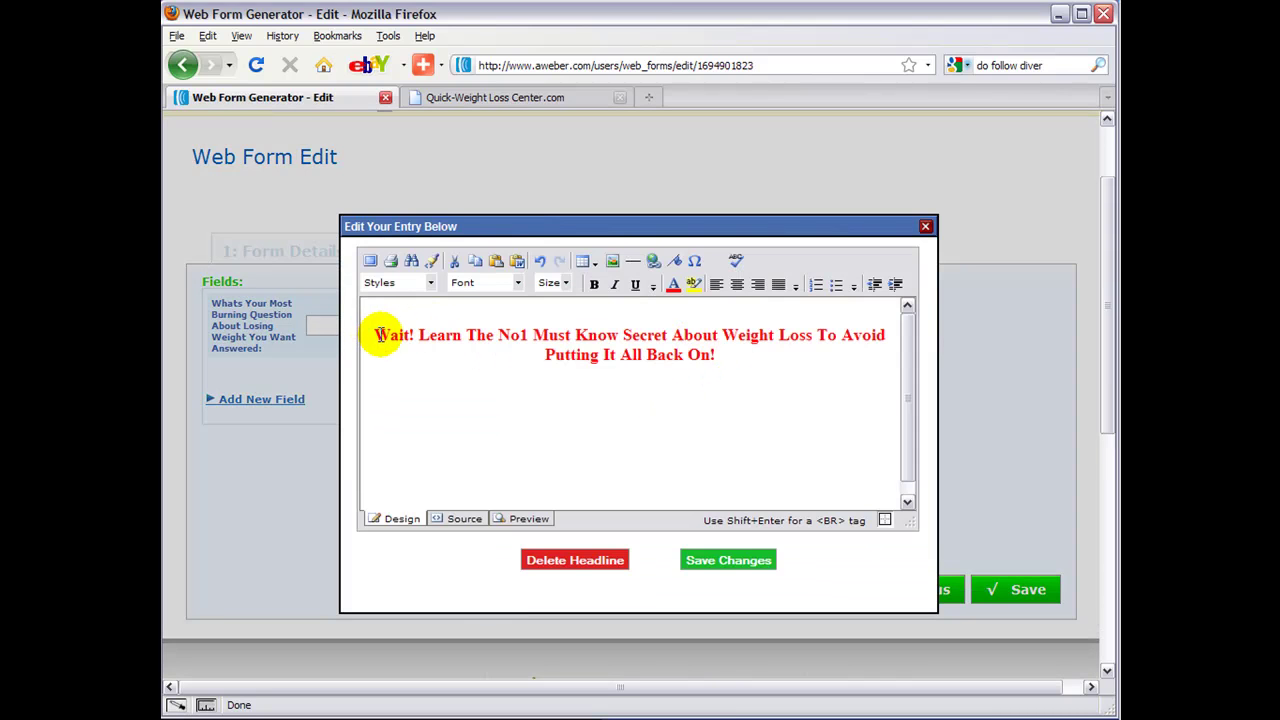
- Try left alignment on the popup headline and set it back to centered
drag(374, 333, 763, 354)
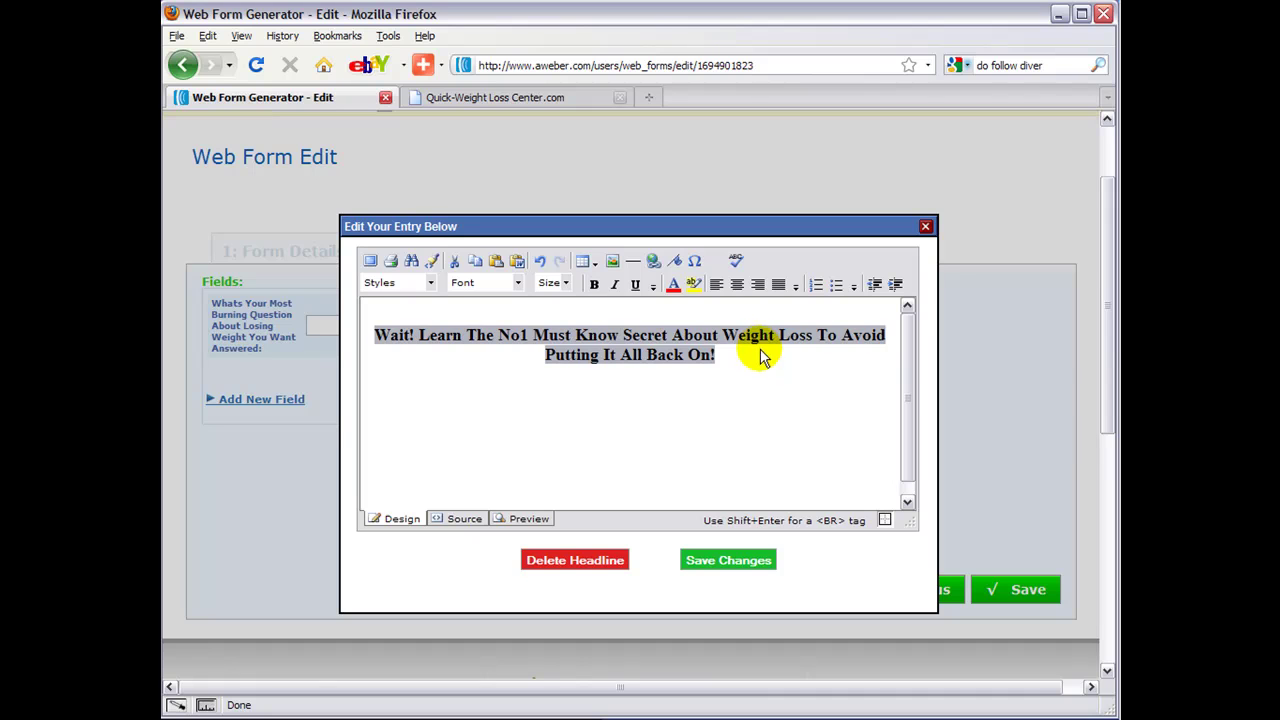
click(605, 337)
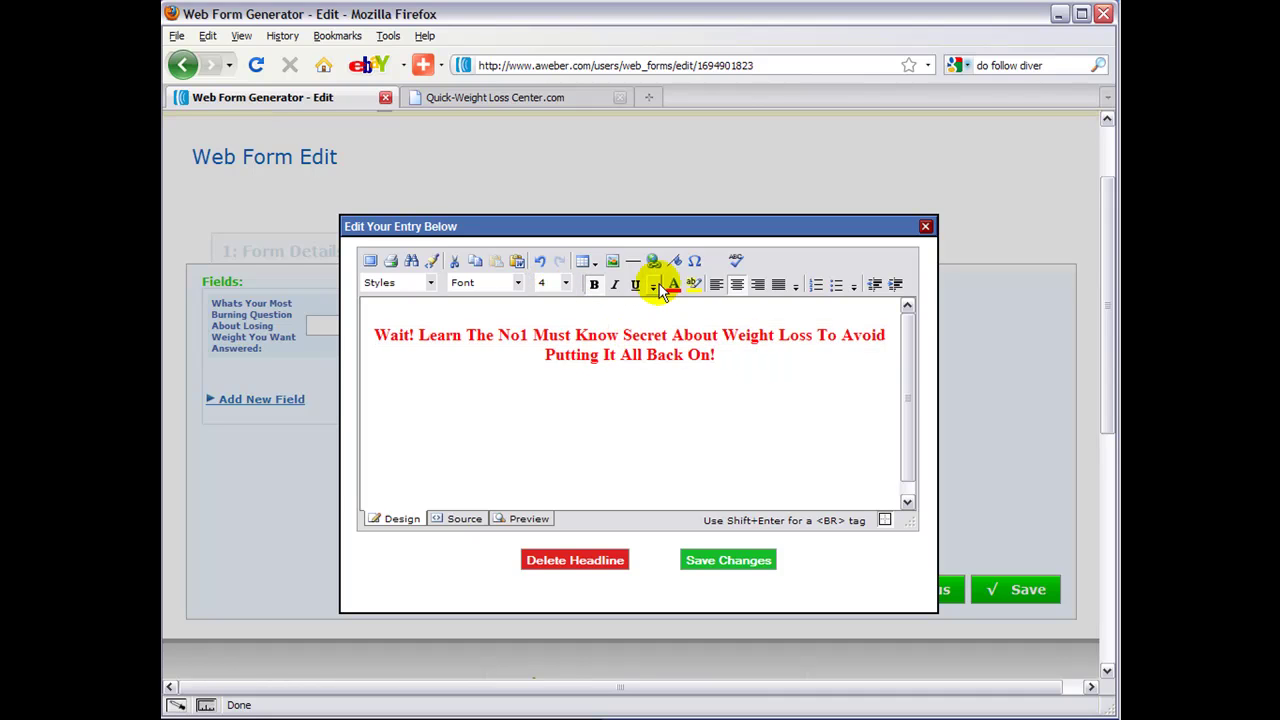
click(716, 285)
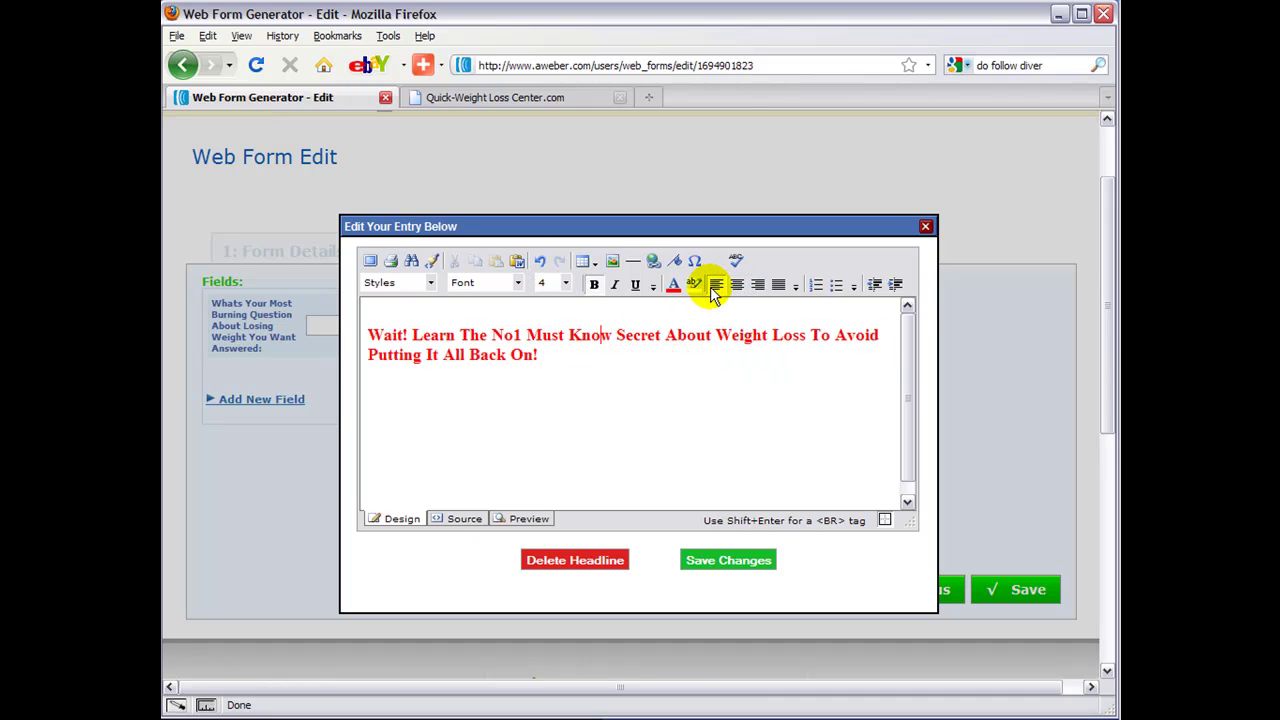
click(737, 287)
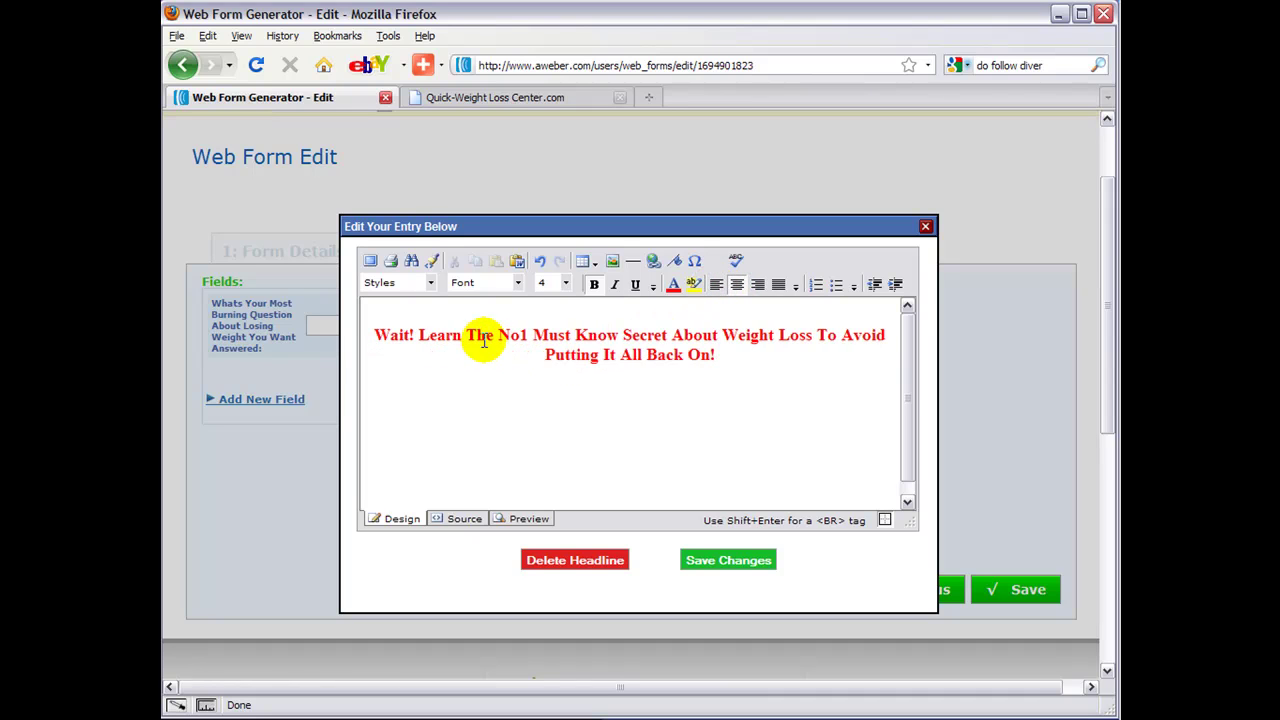
- Look through the headline's font and paragraph style options, and save the popup headline
click(515, 282)
click(428, 284)
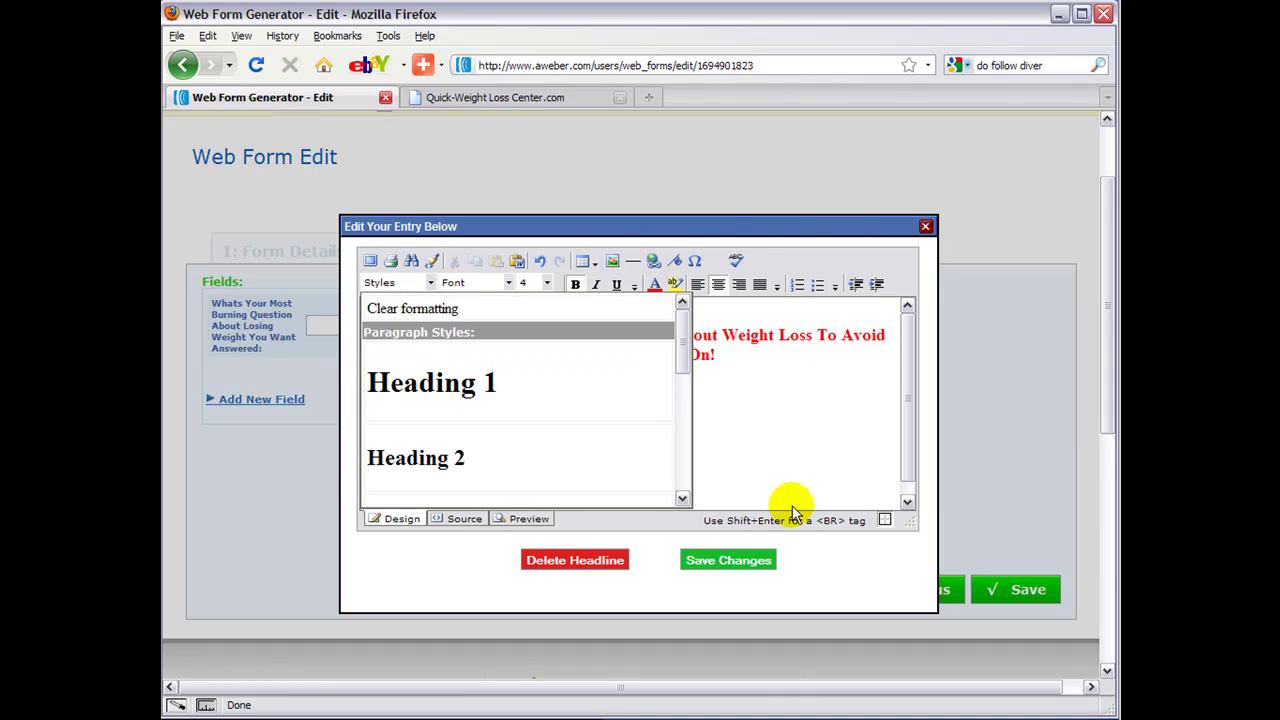
click(728, 559)
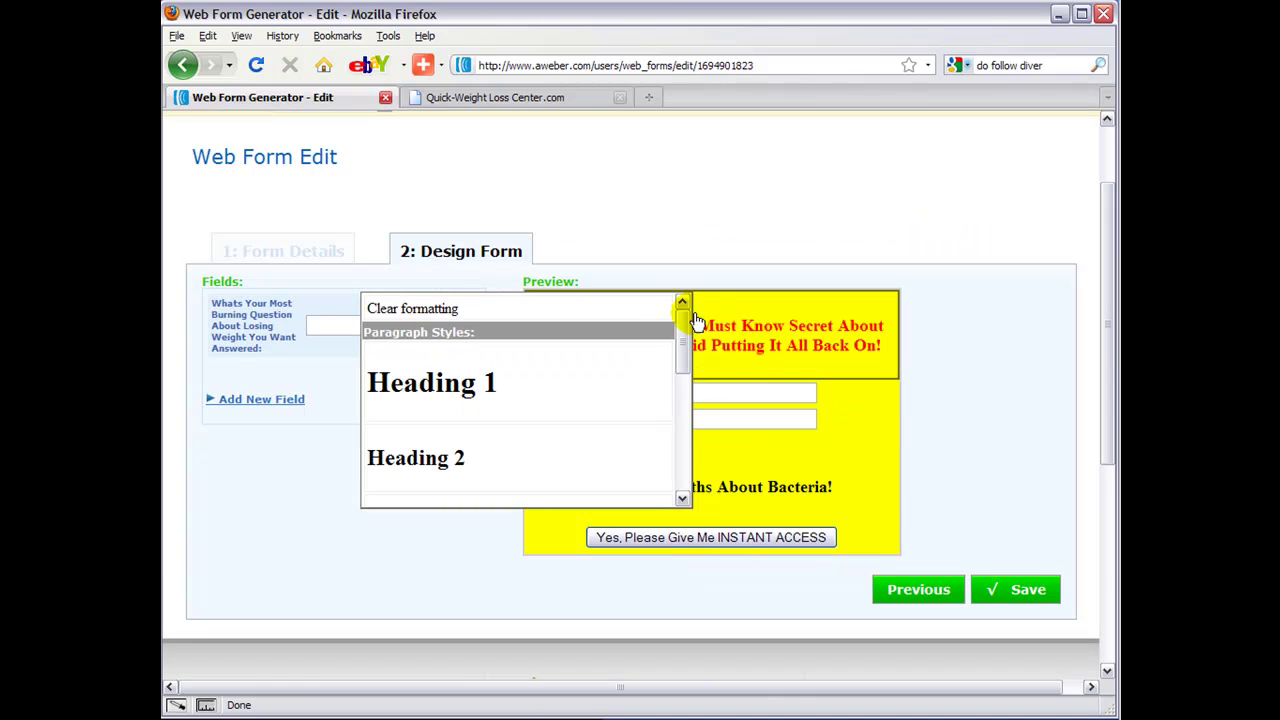
click(524, 332)
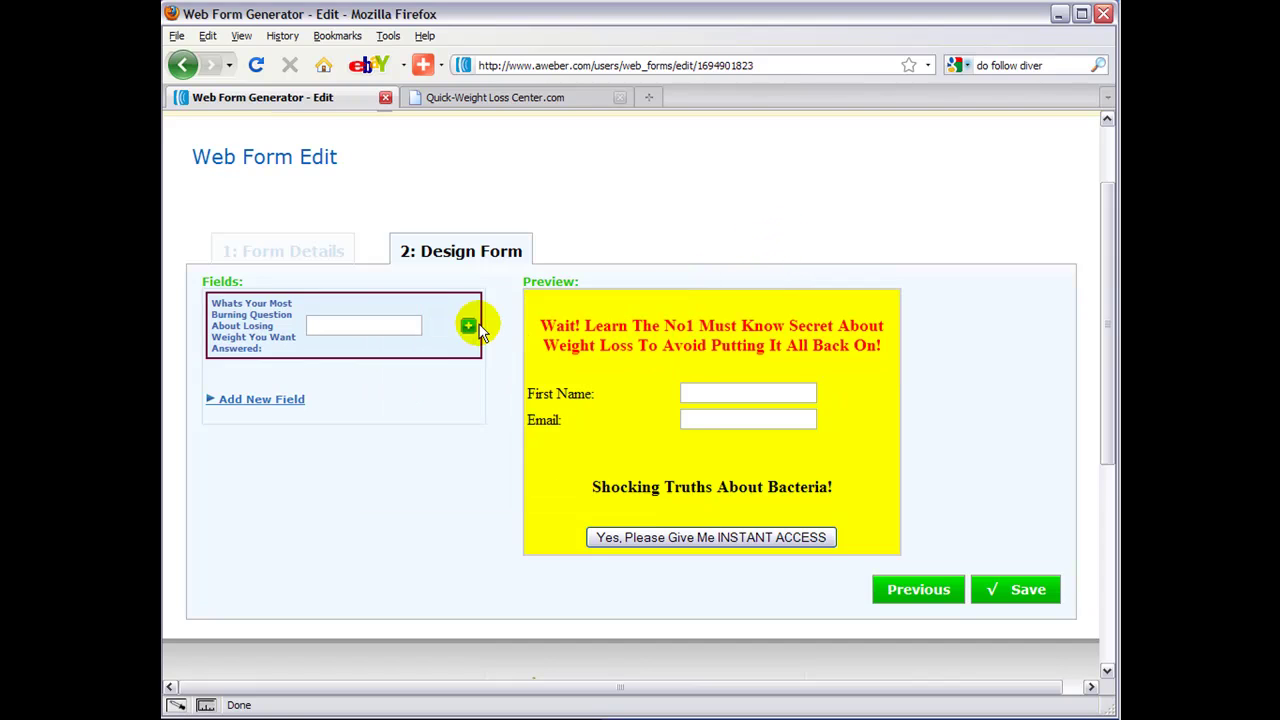
- Open the popup's footer text "Shocking Truths About Bacteria!" for editing and save it
click(710, 487)
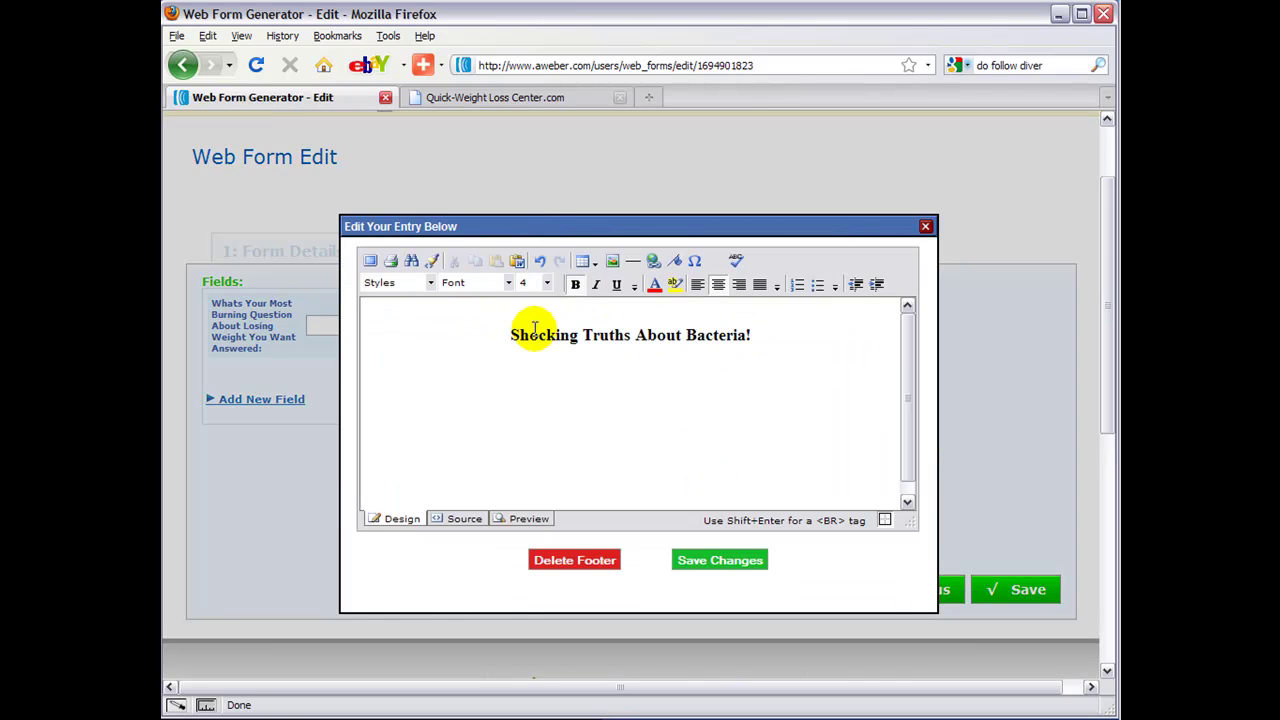
click(722, 562)
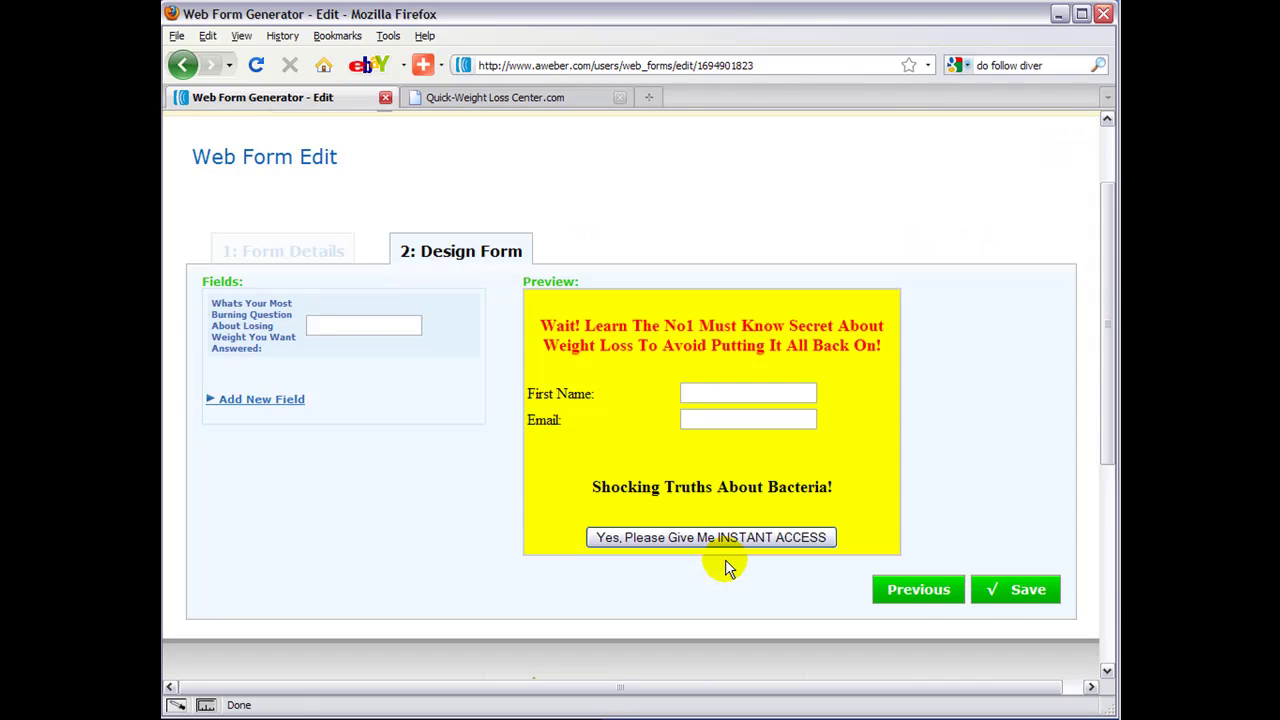
- Create a new form field named Phone Number
click(259, 401)
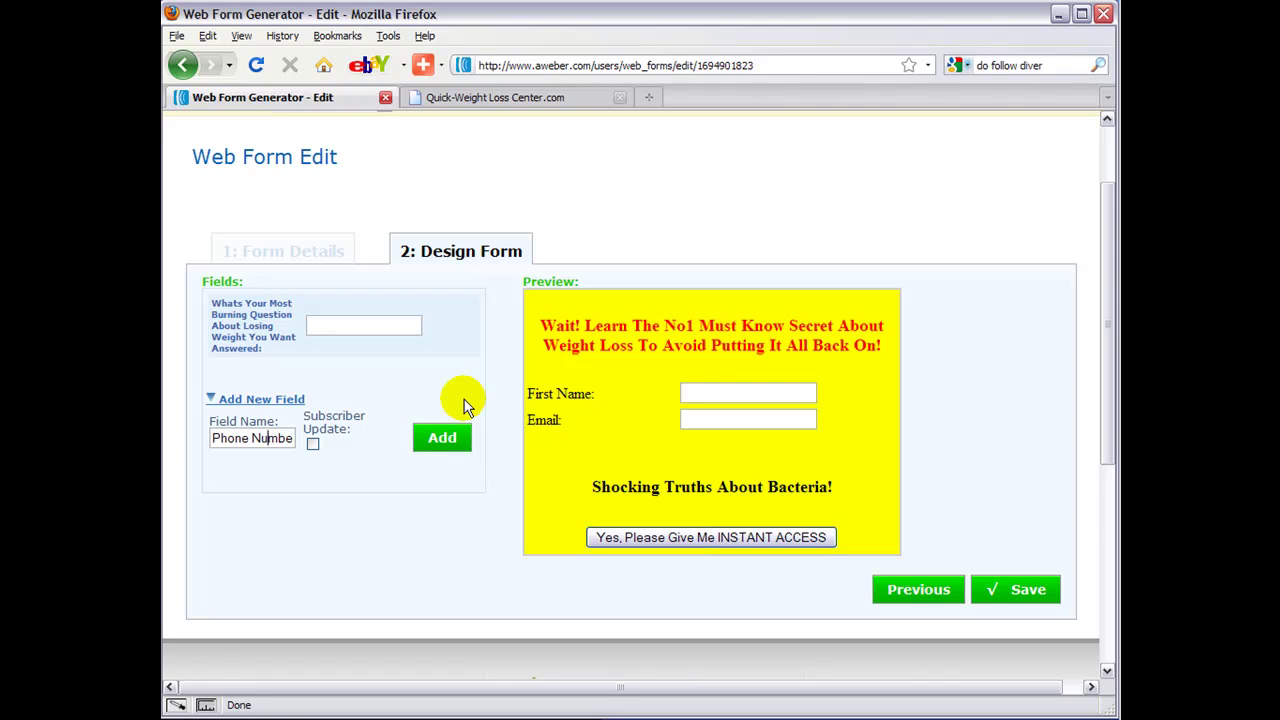
click(458, 436)
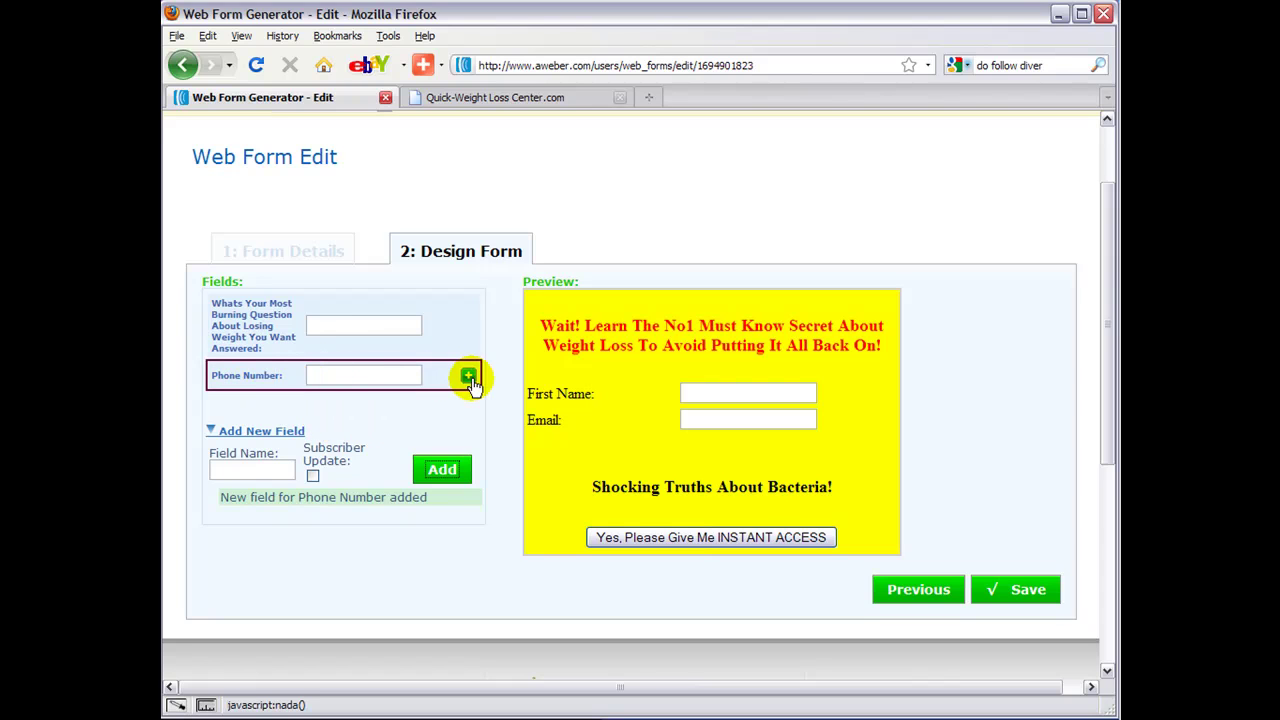
- Place the Phone Number field below the Email field in the popup form and remove it again
click(469, 377)
mouse_move(760, 451)
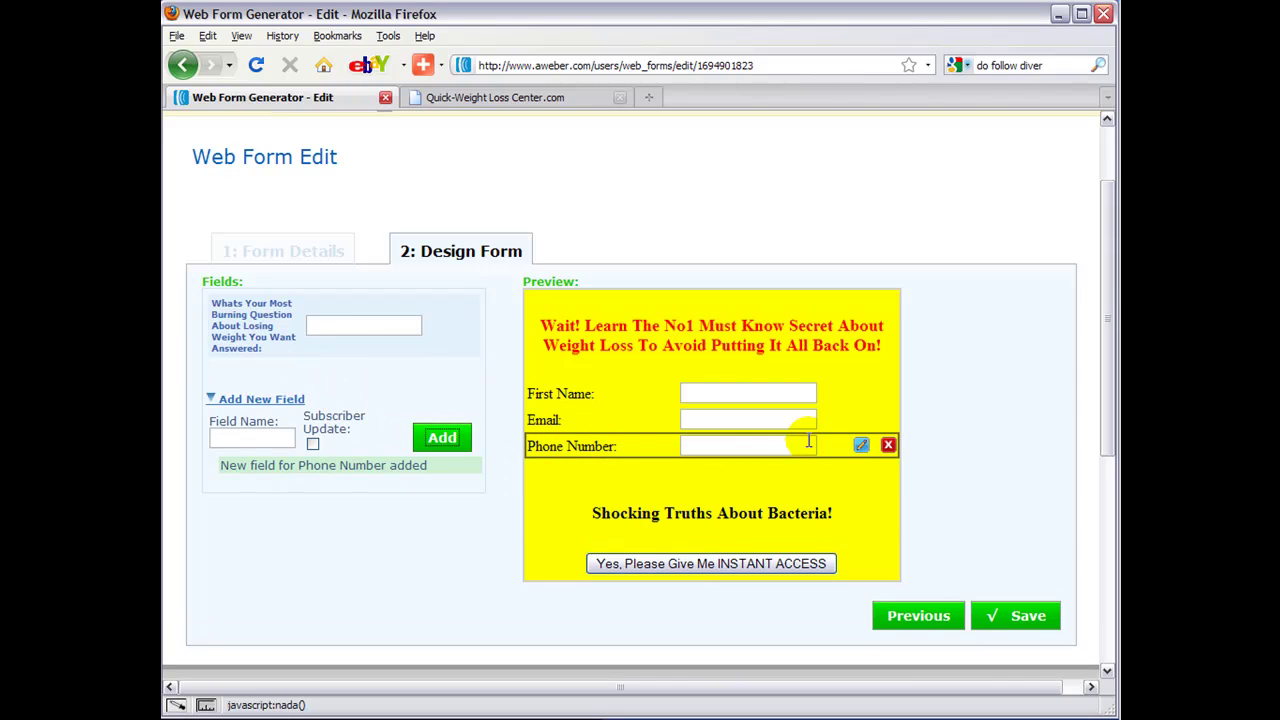
click(888, 446)
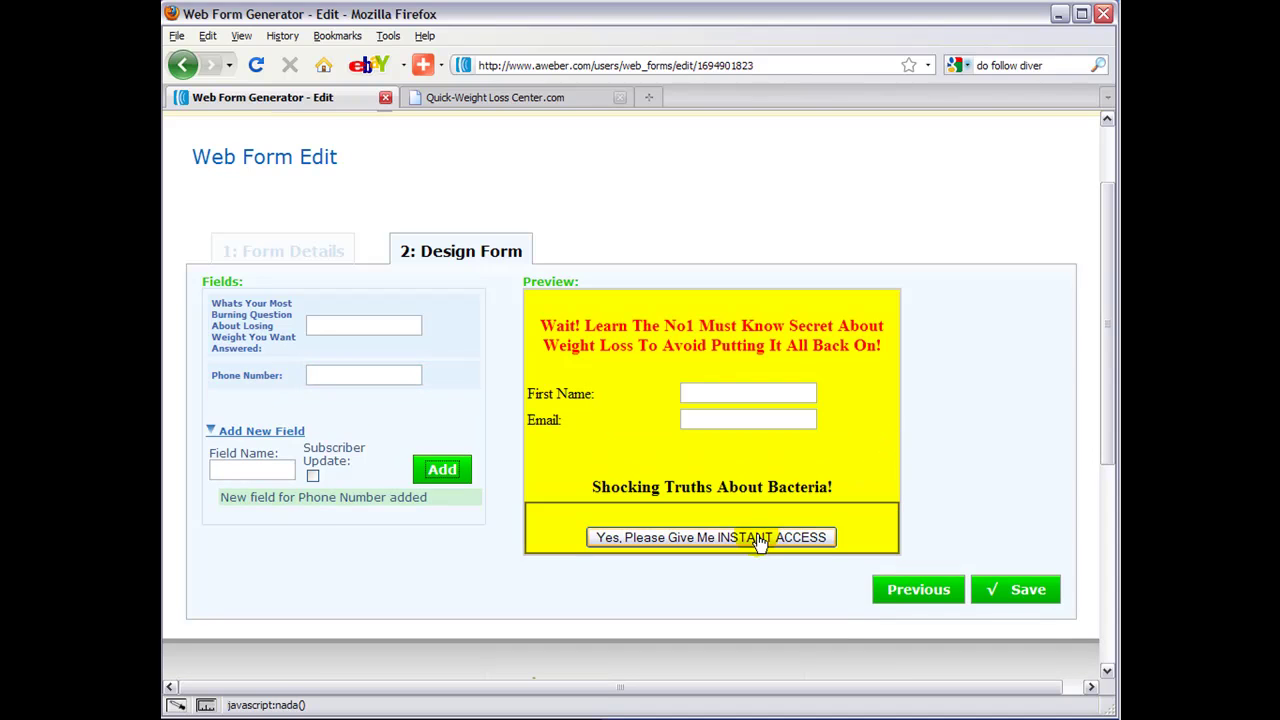
- Open the popup's submit button label for editing and leave the label editor again
click(700, 540)
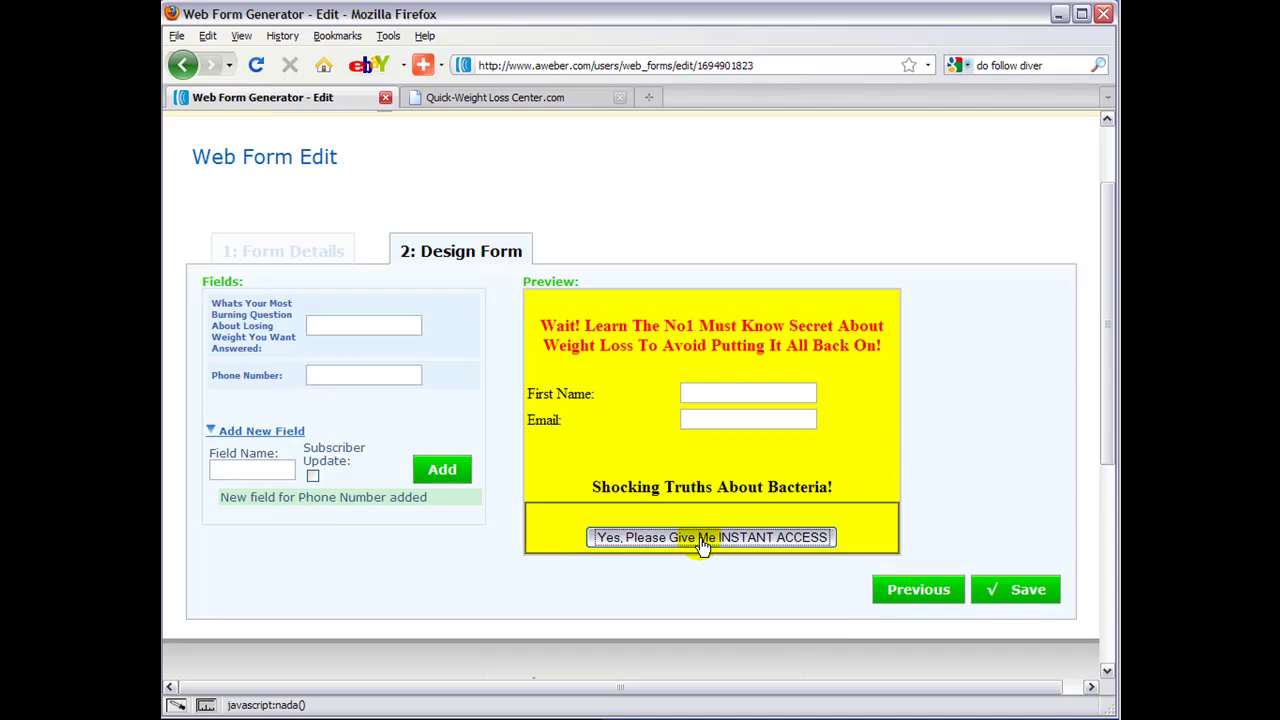
drag(730, 537, 824, 535)
mouse_move(663, 535)
mouse_down()
mouse_move(597, 531)
mouse_move(660, 537)
mouse_up()
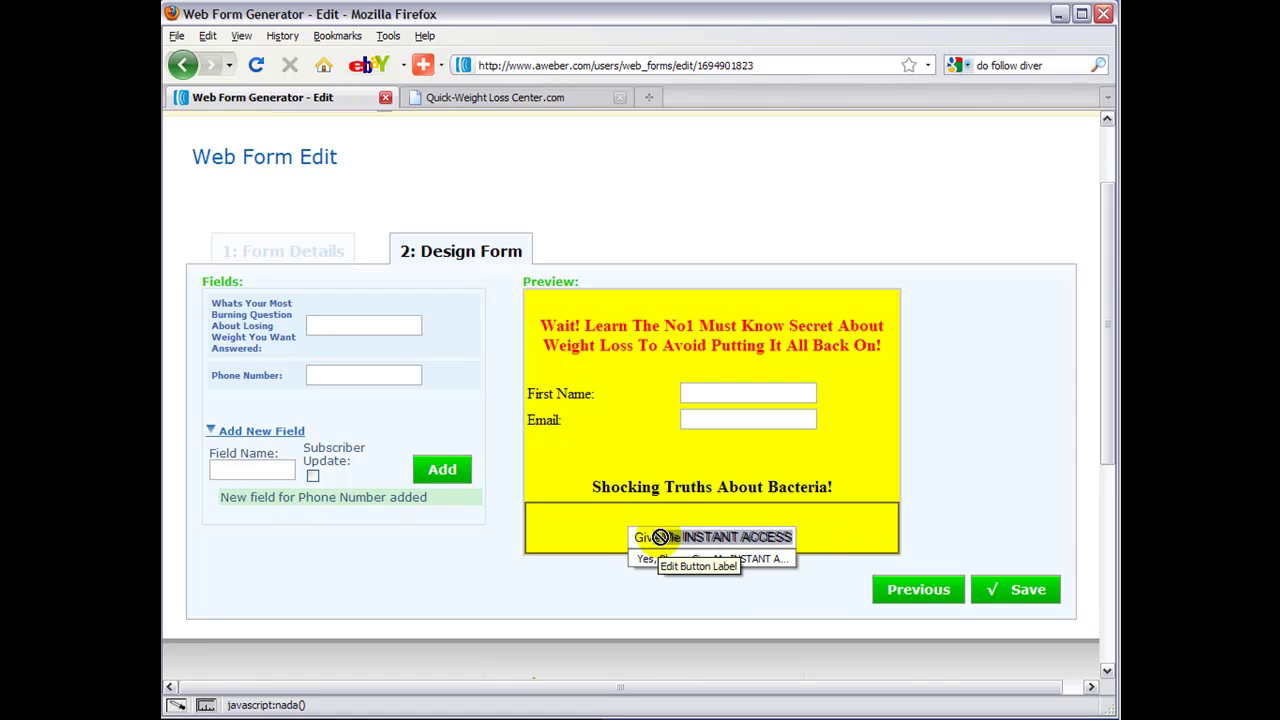
click(863, 523)
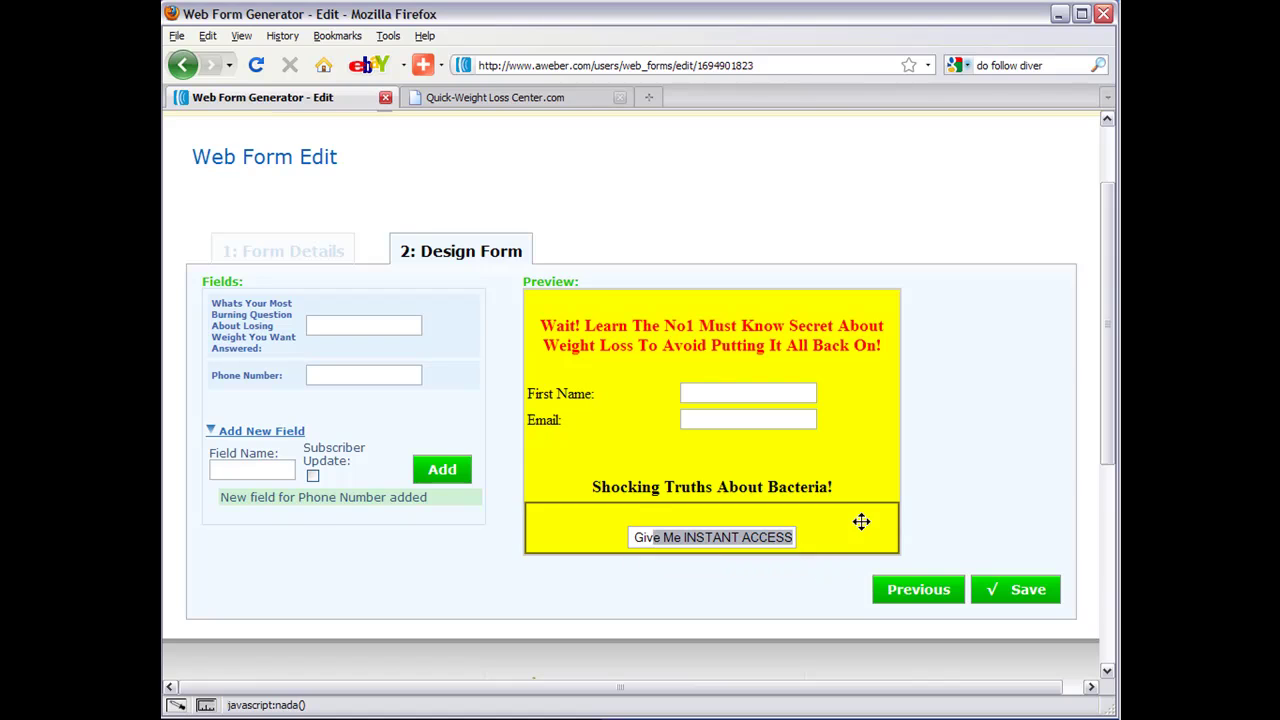
click(876, 479)
click(770, 561)
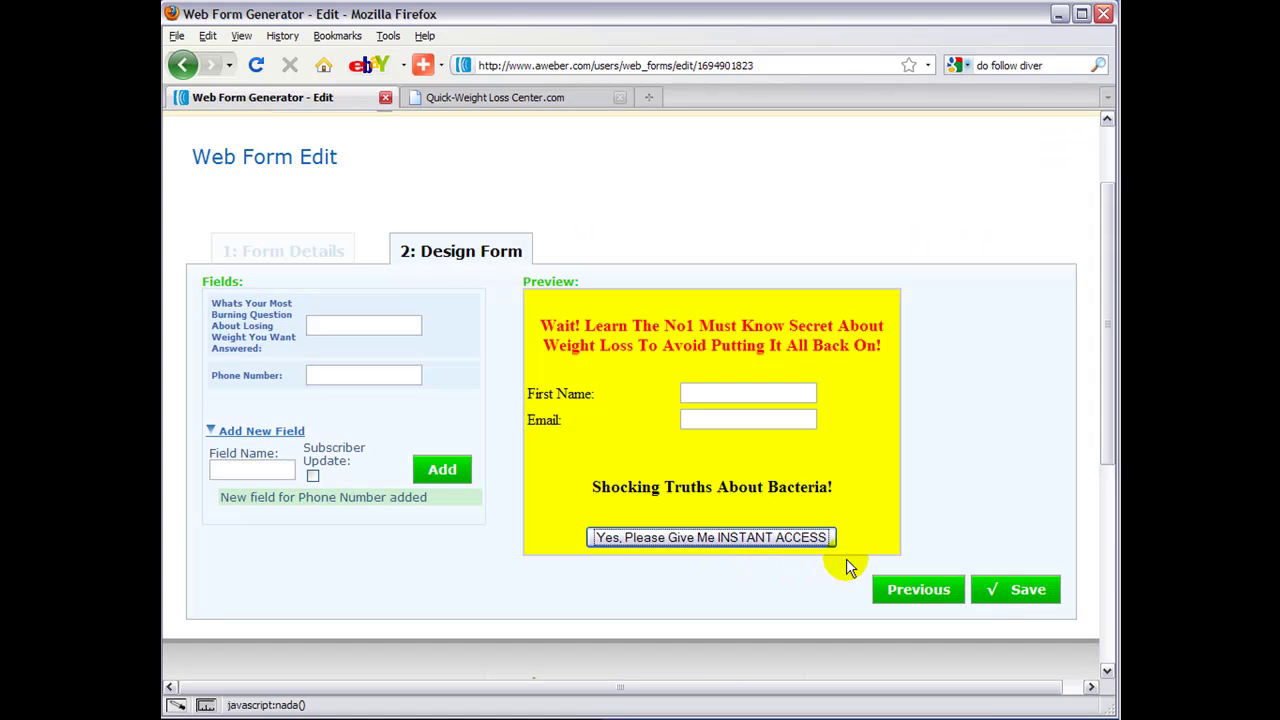
- Save the Popup form and copy its JavaScript snippet for publishing the lightbox
click(1015, 592)
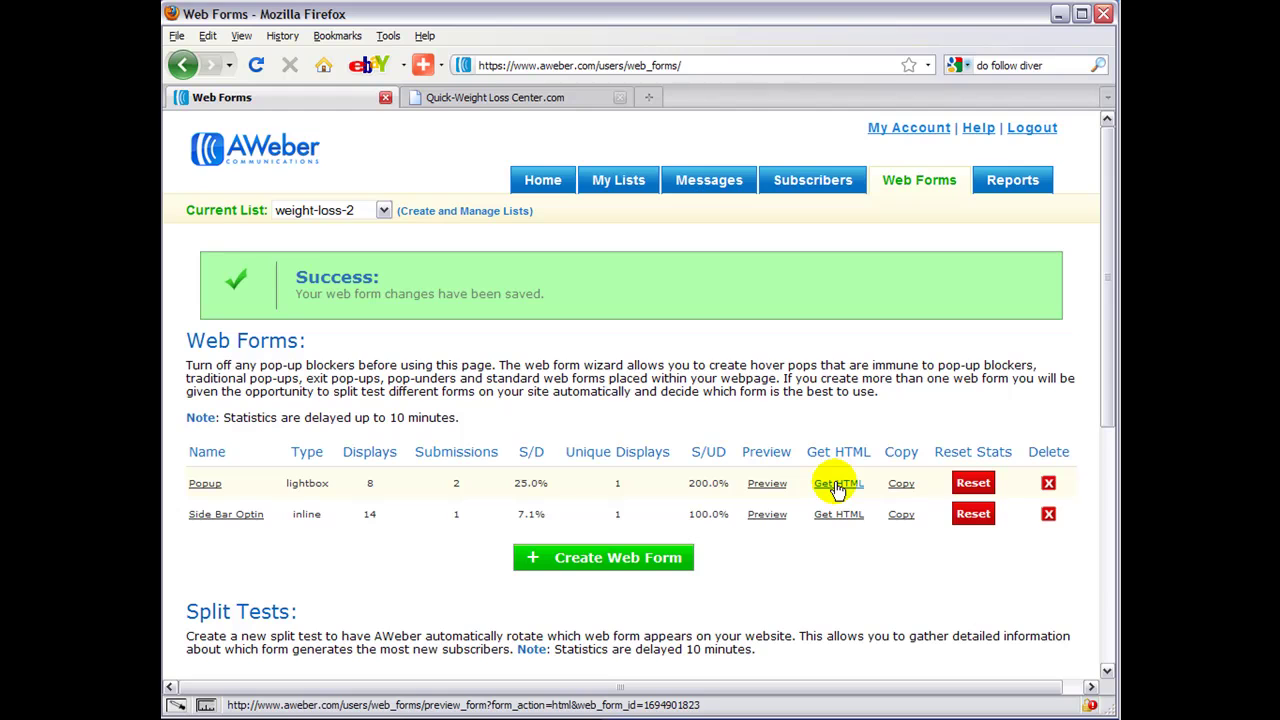
click(838, 486)
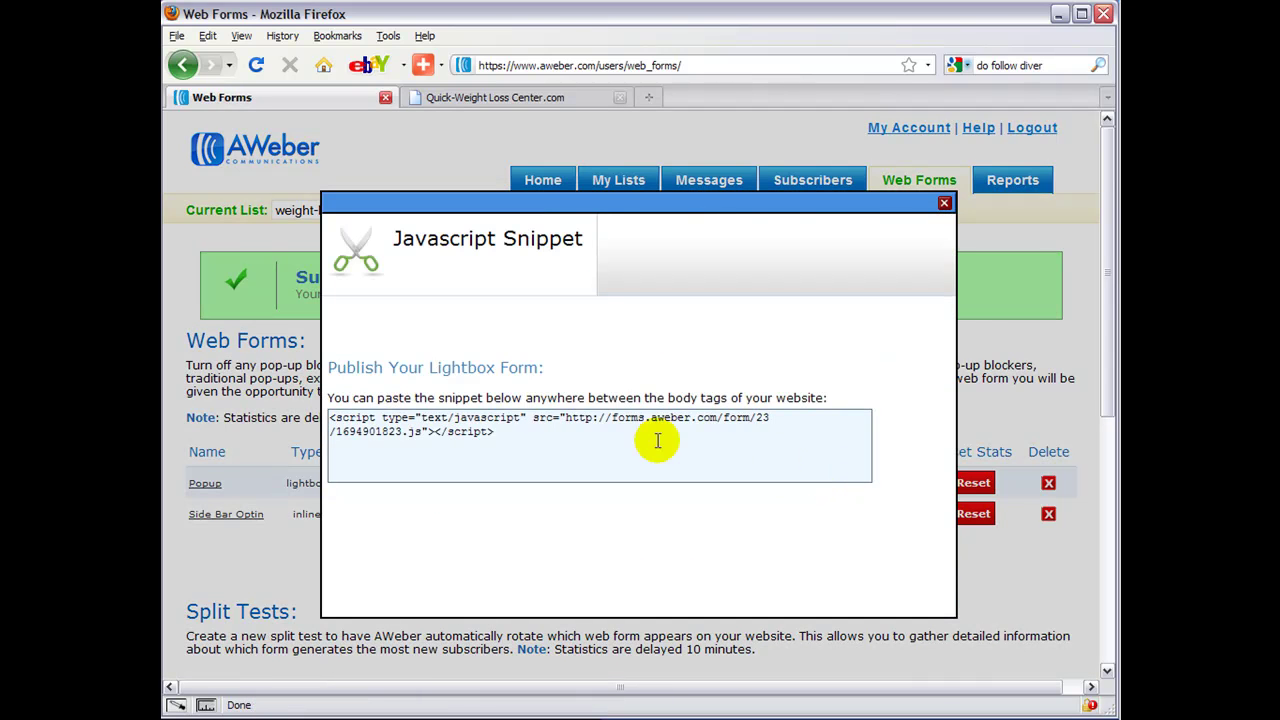
click(526, 437)
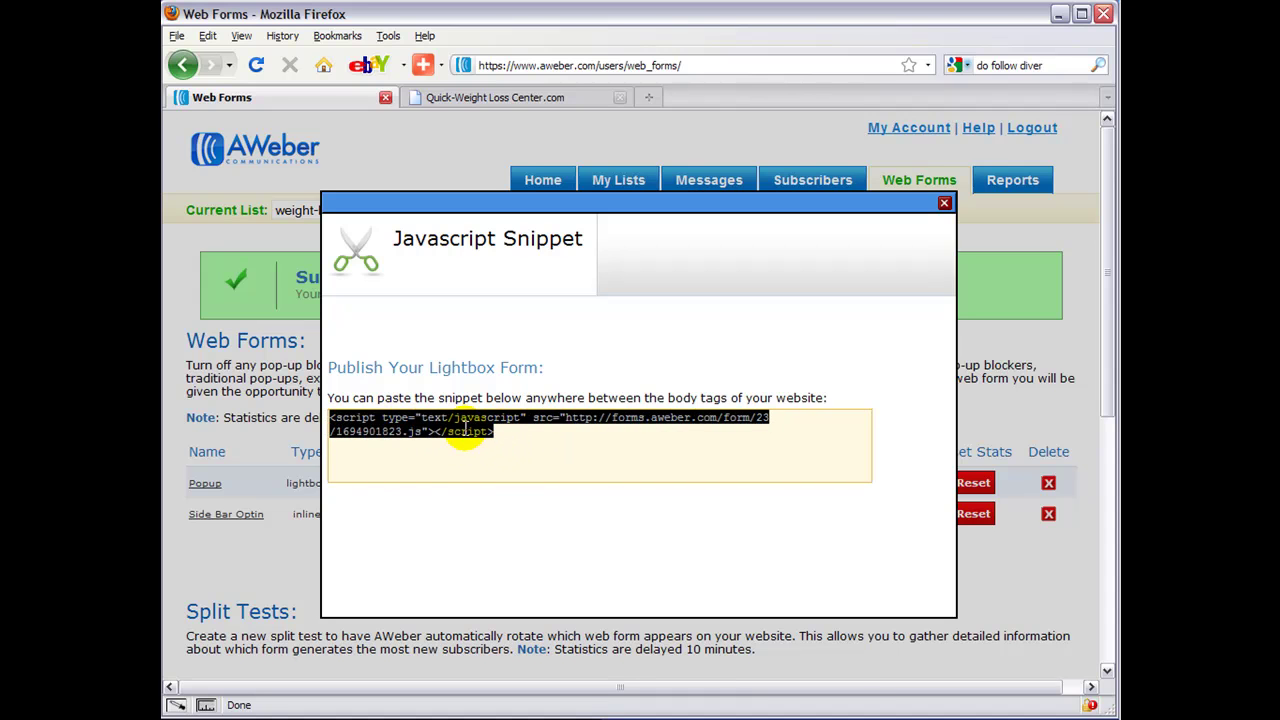
right_click(465, 430)
click(515, 519)
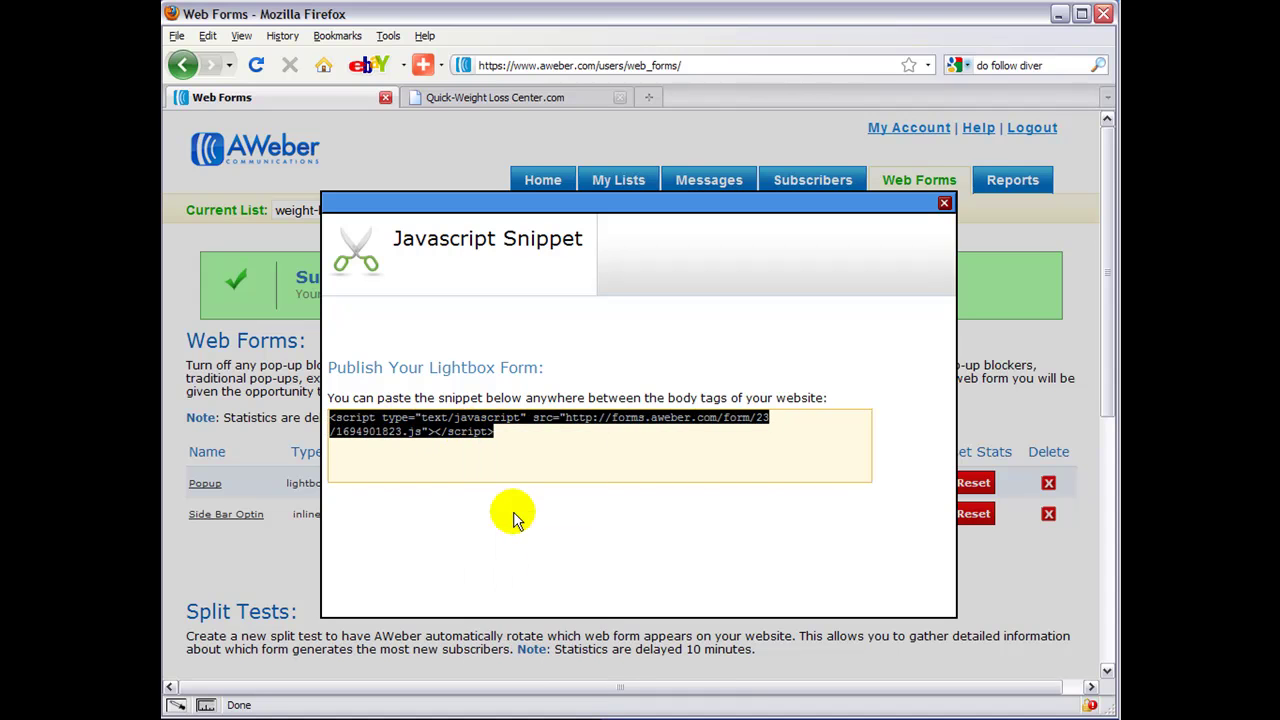
click(944, 203)
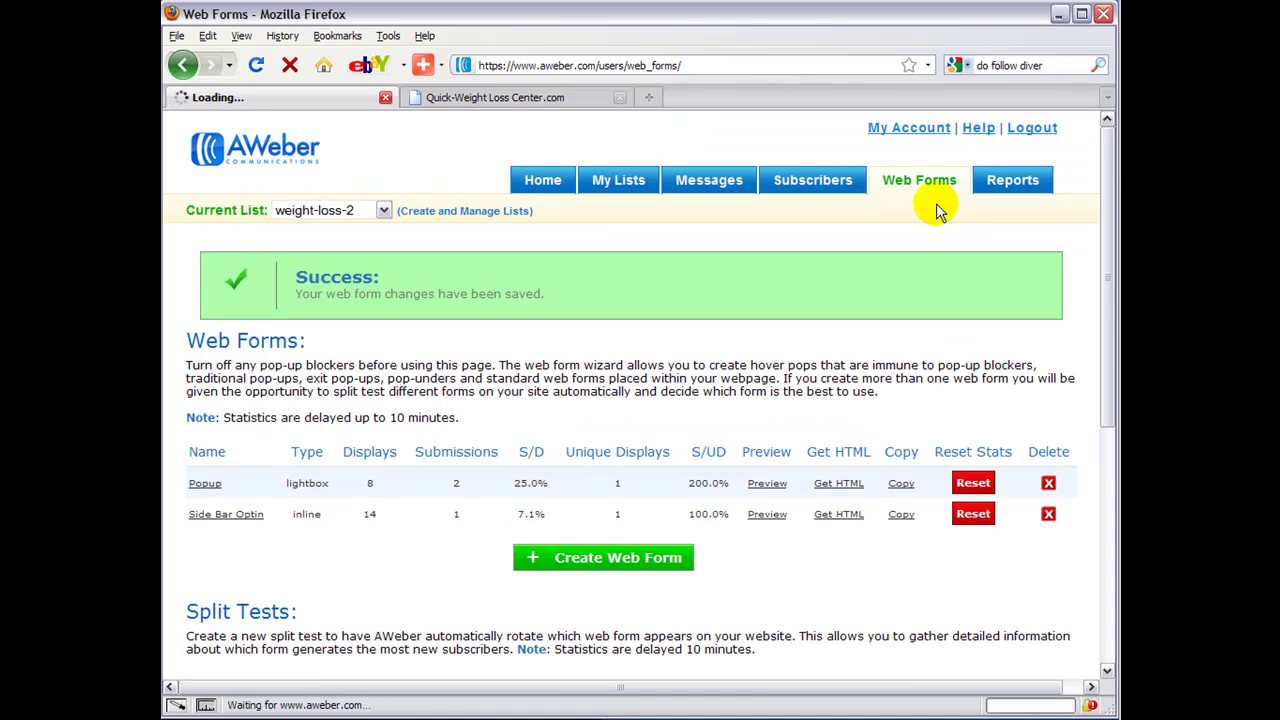
- Switch to the Quick-Weight Loss Center.com site and open its WordPress dashboard at wp-admin
click(516, 98)
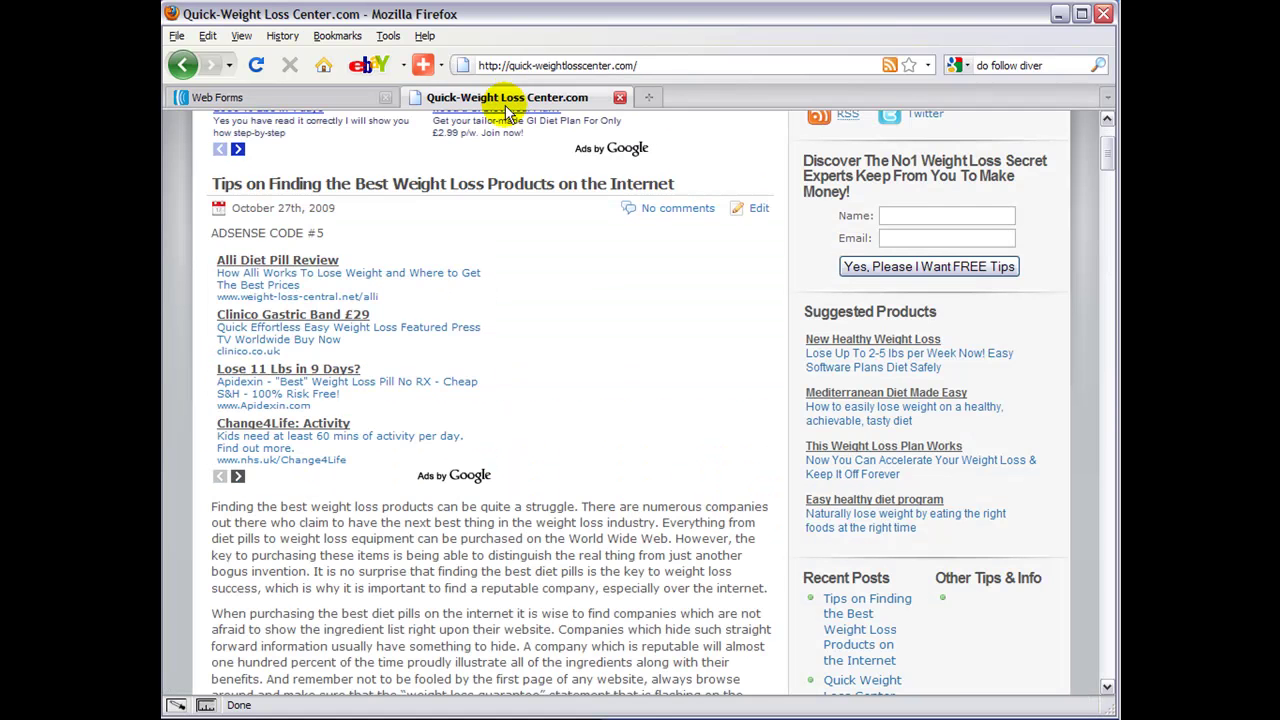
scroll(529, 194, up, 3)
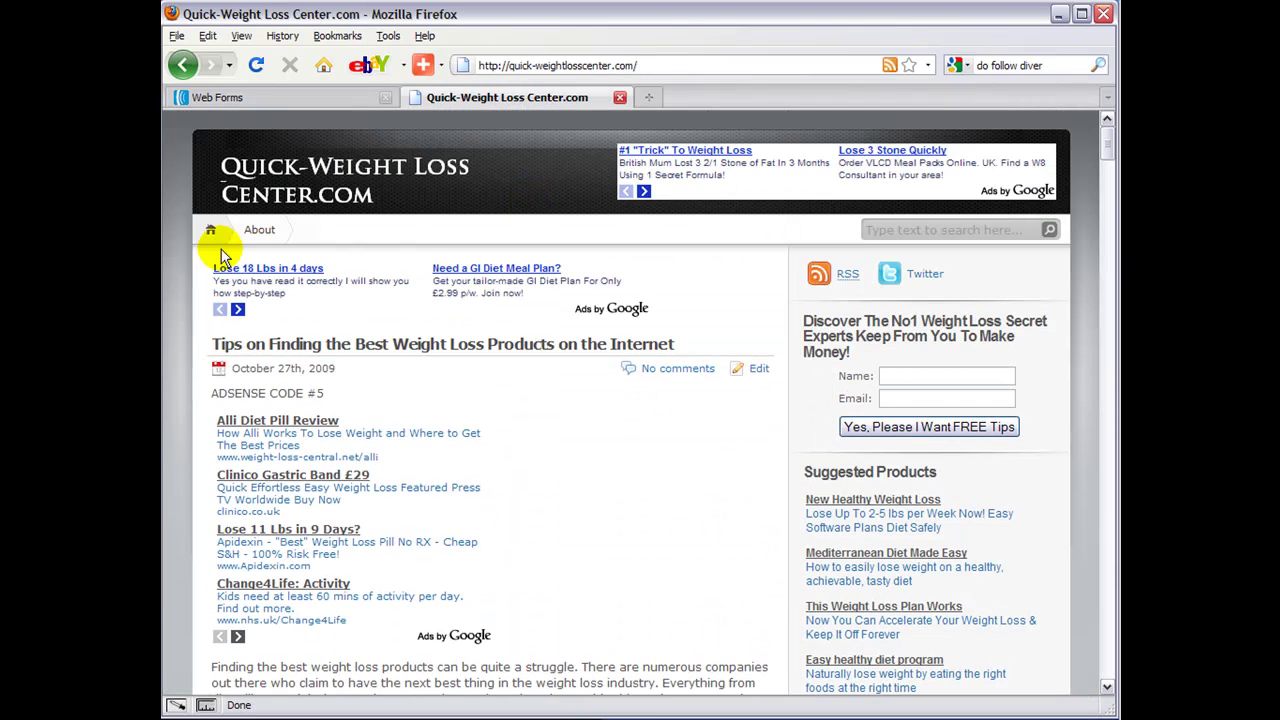
scroll(477, 246, down, 2)
scroll(484, 222, up, 2)
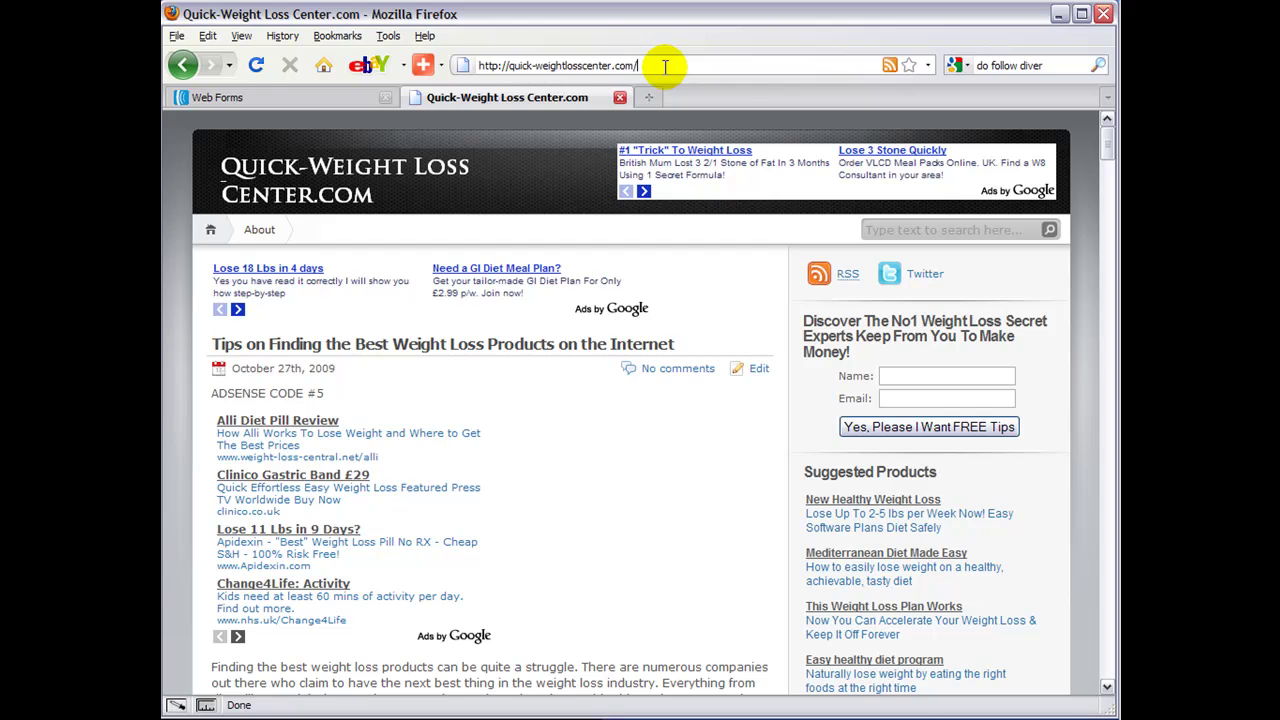
text(wp-am)
key(BackSpace)
text(dmin)
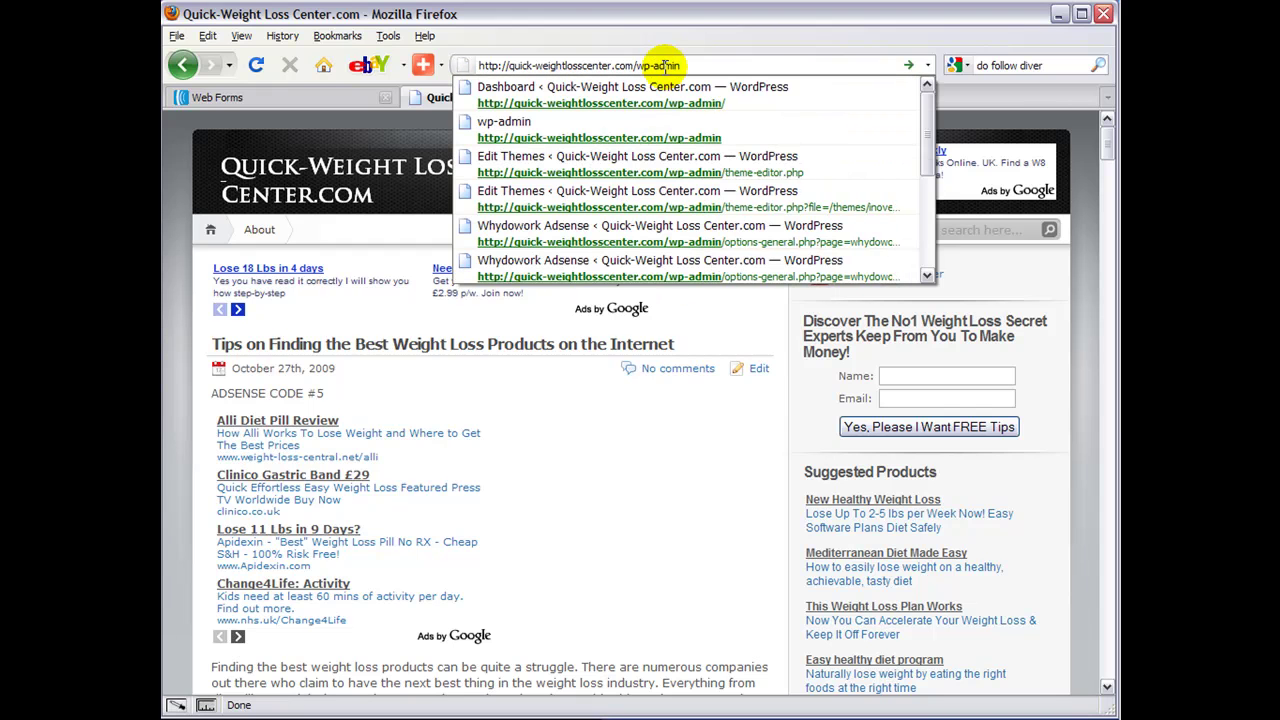
key(Return)
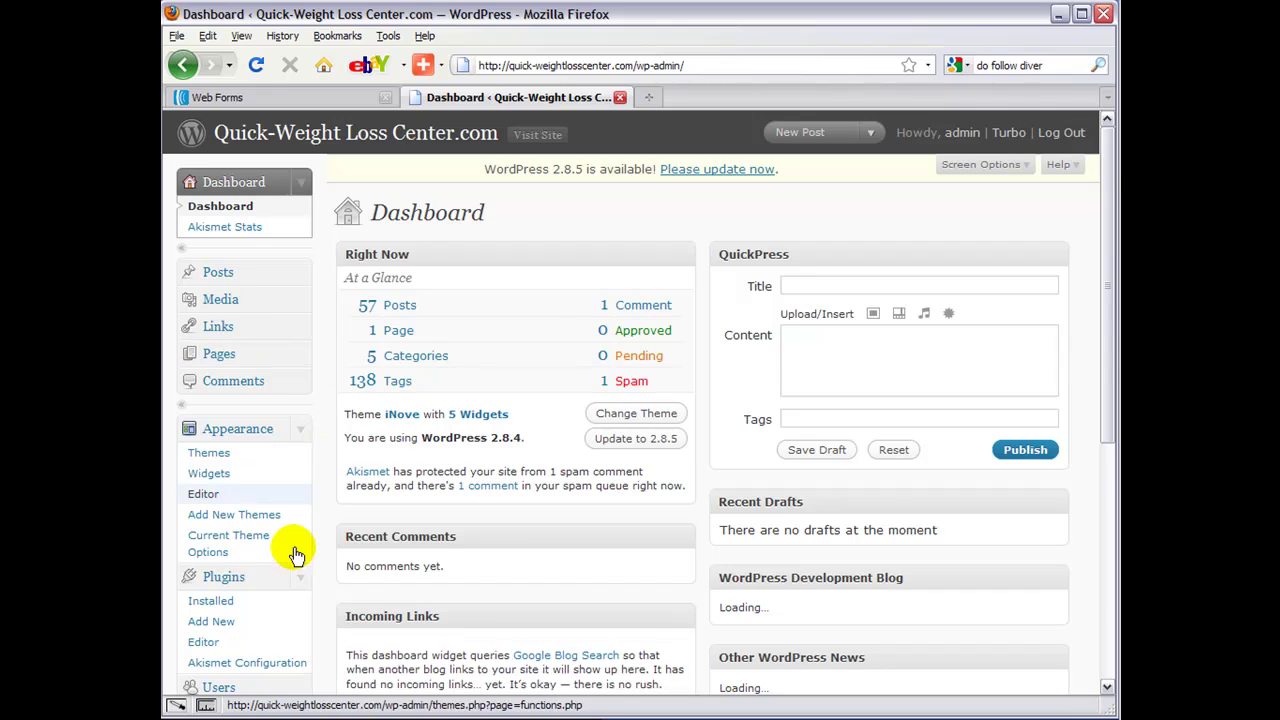
- Collapse the Plugins and Settings sections of the dashboard and open the theme editor
scroll(296, 528, down, 1)
click(296, 525)
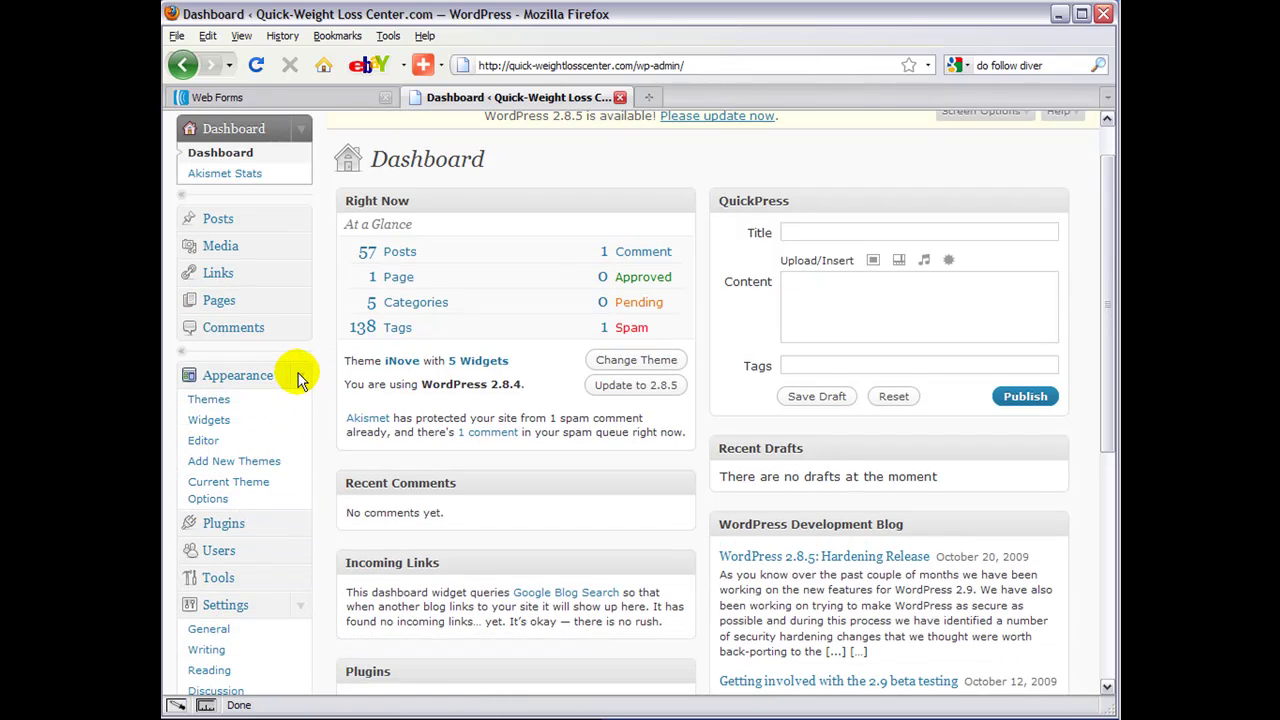
click(298, 606)
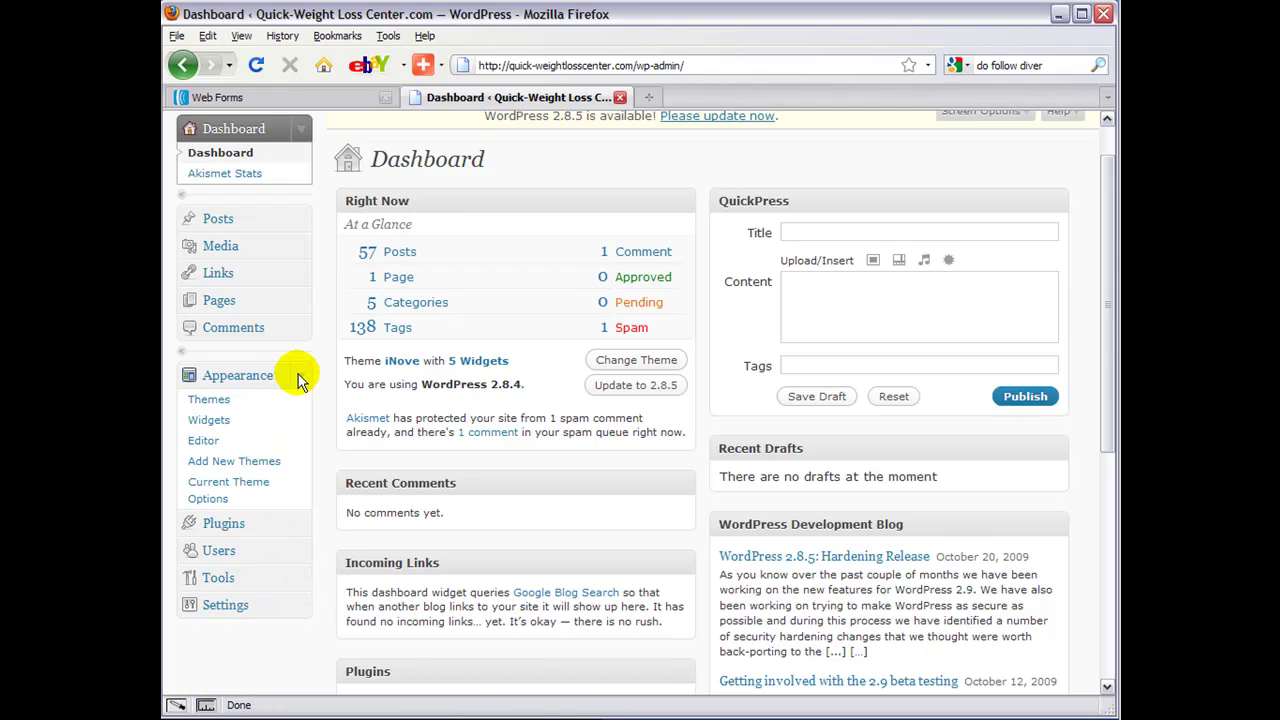
click(201, 442)
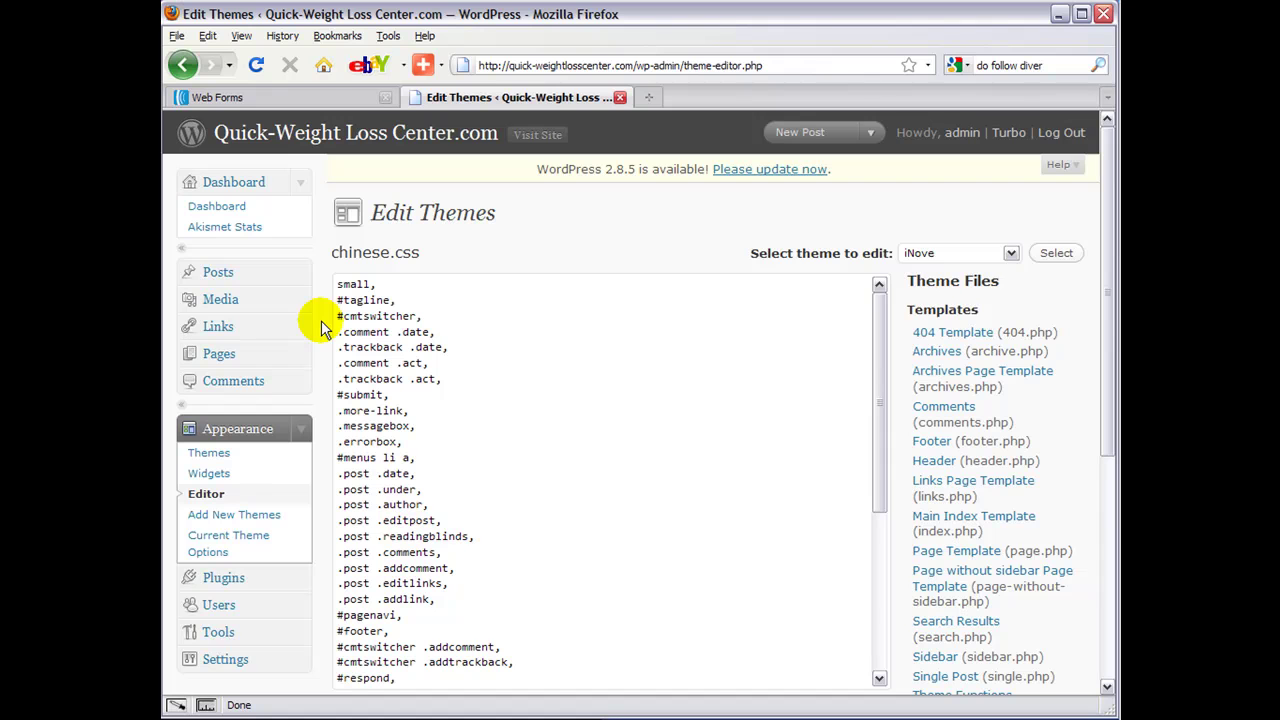
- Open the iNove theme's Header template (header.php) for editing
scroll(322, 242, down, 3)
scroll(908, 309, down, 2)
scroll(940, 330, up, 4)
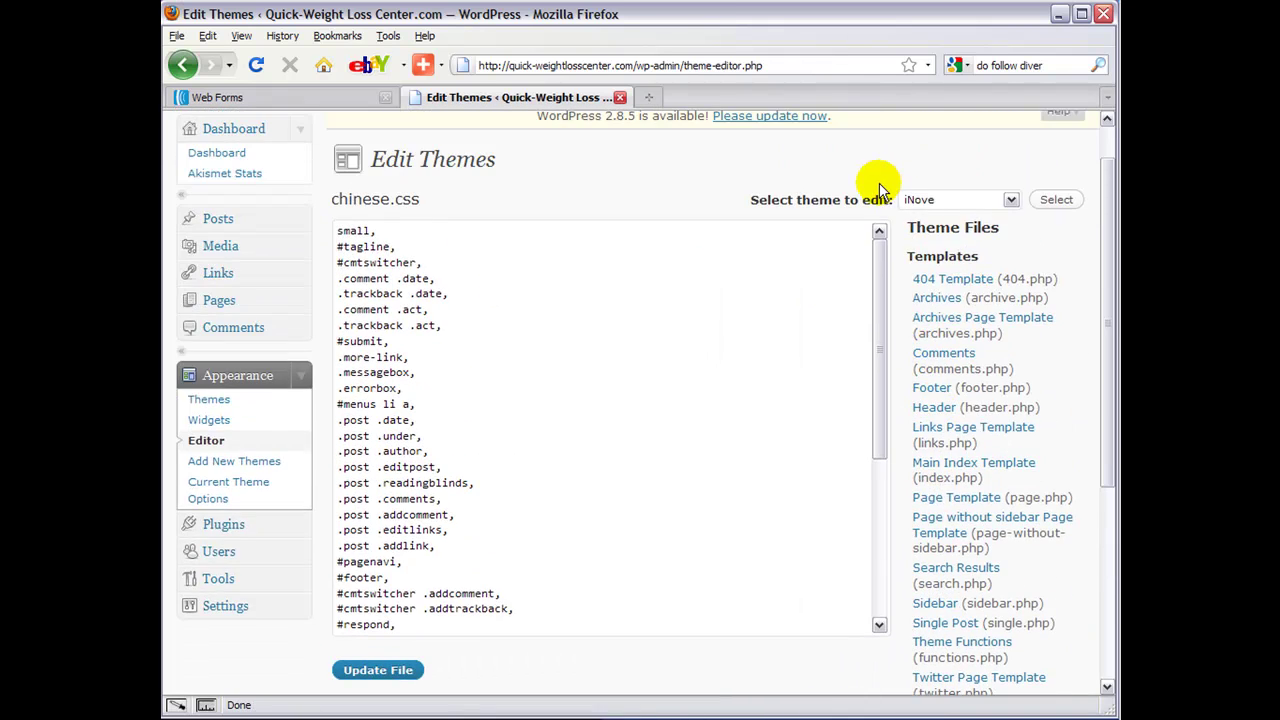
scroll(928, 343, down, 1)
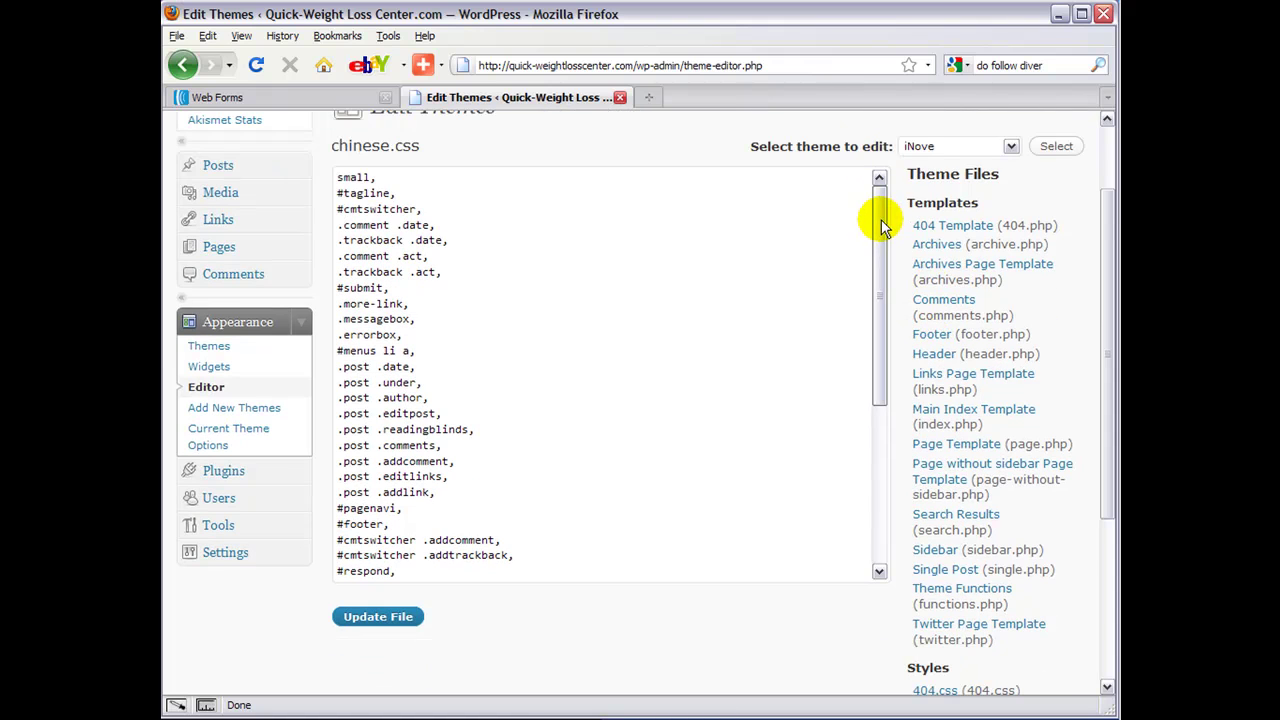
click(937, 356)
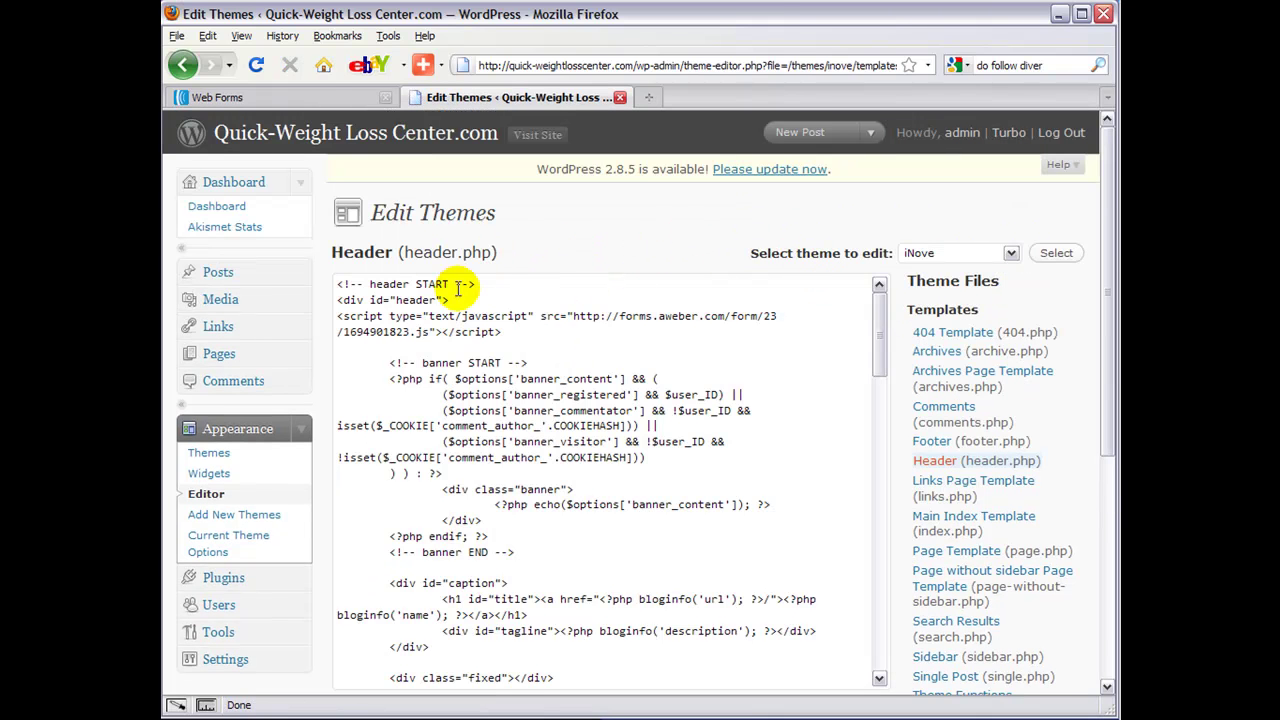
- Copy the existing AWeber script below the <div id="header"> line in header.php and delete it along with its line
drag(476, 284, 334, 283)
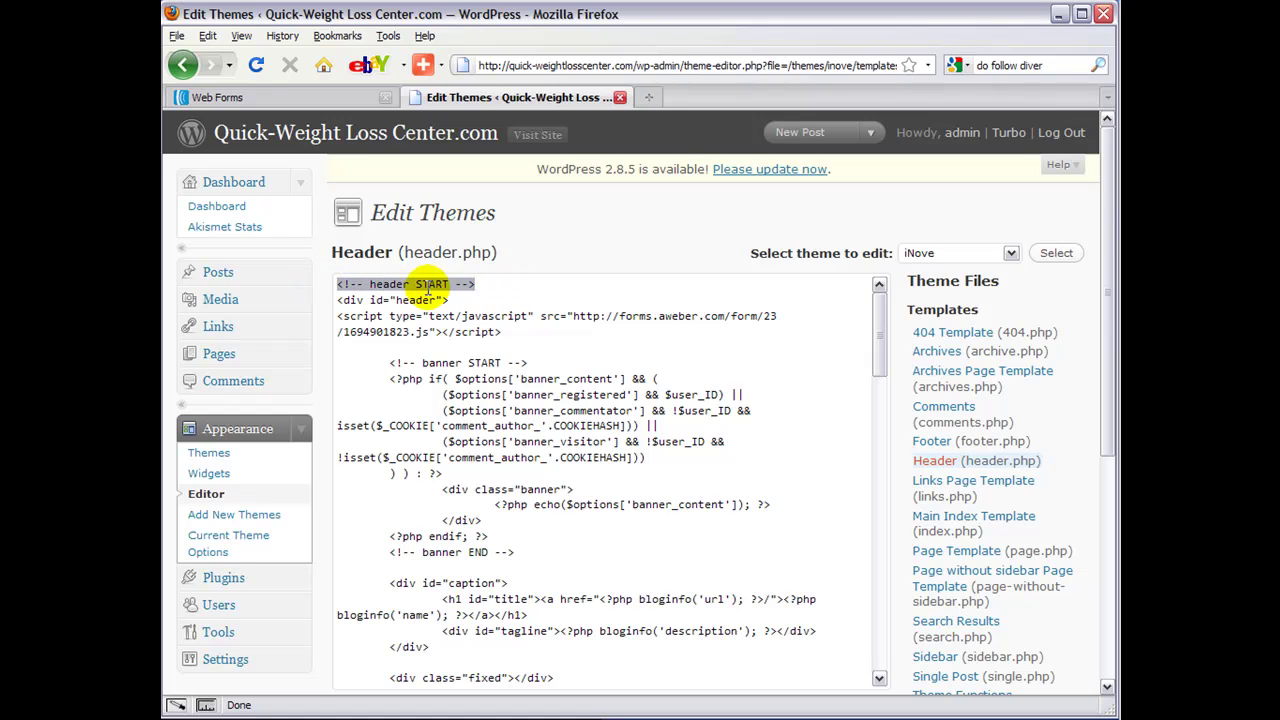
click(452, 296)
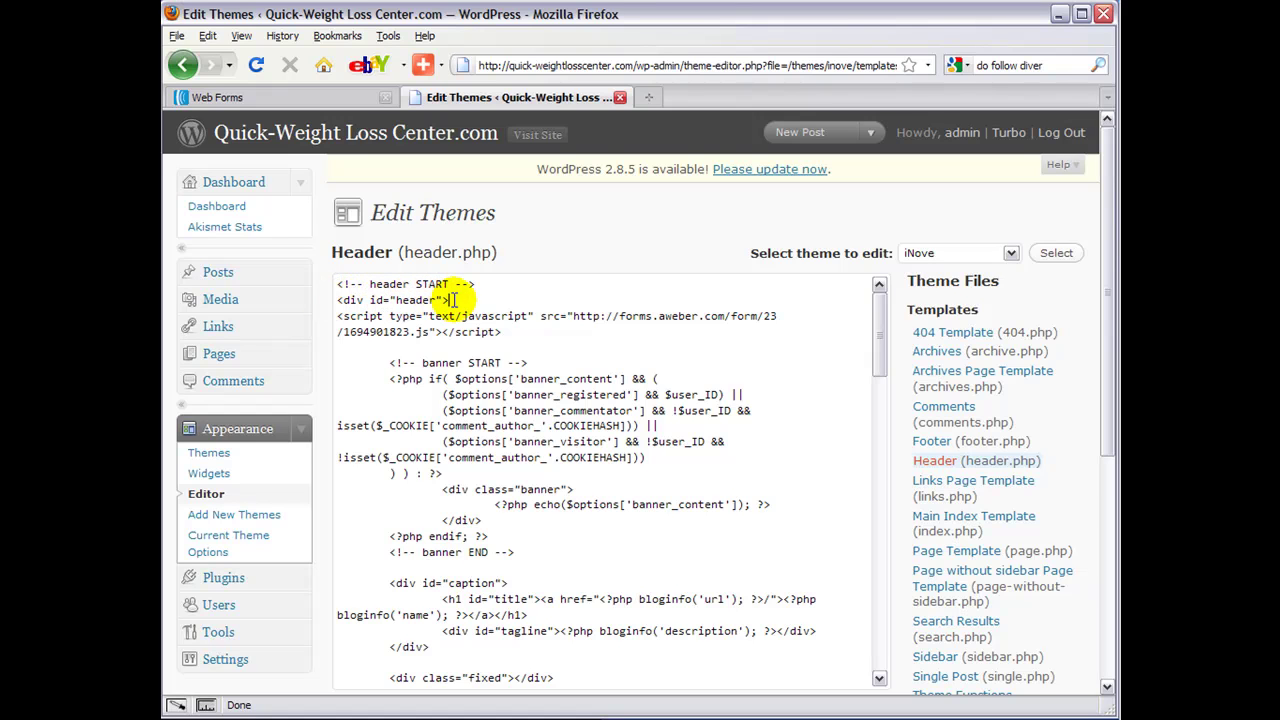
drag(503, 332, 332, 316)
key(ctrl+c)
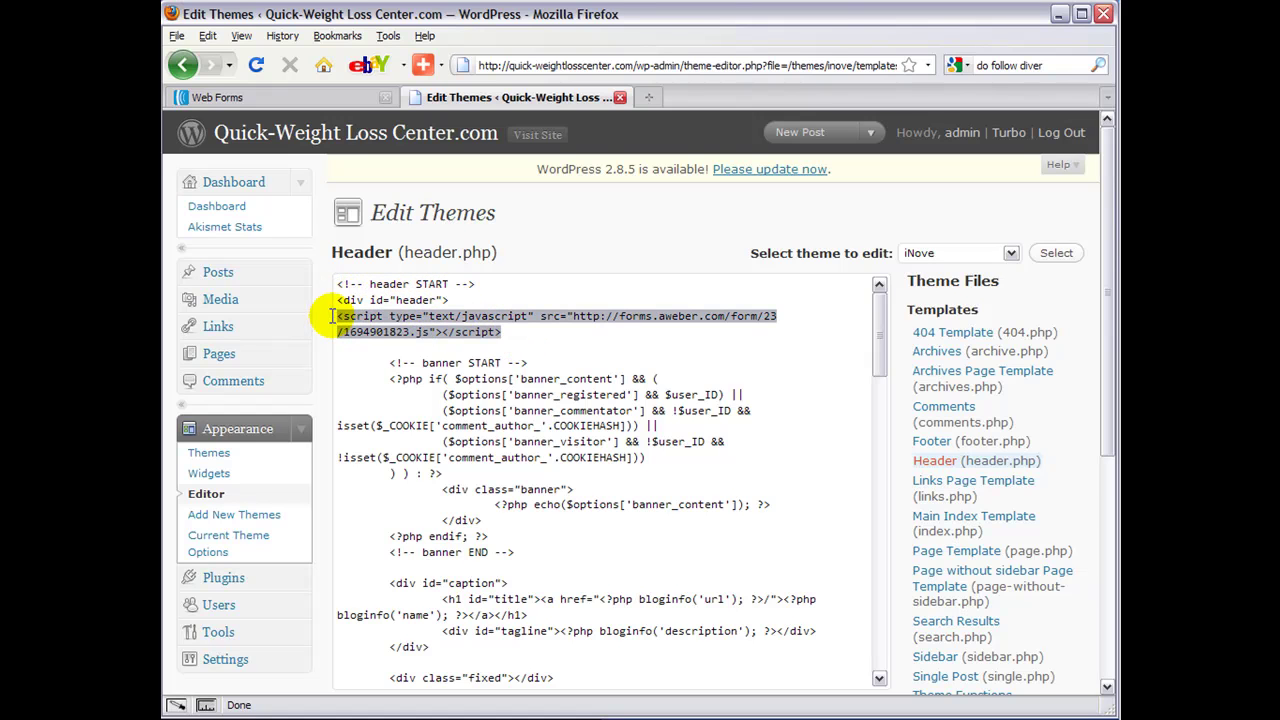
key(Delete)
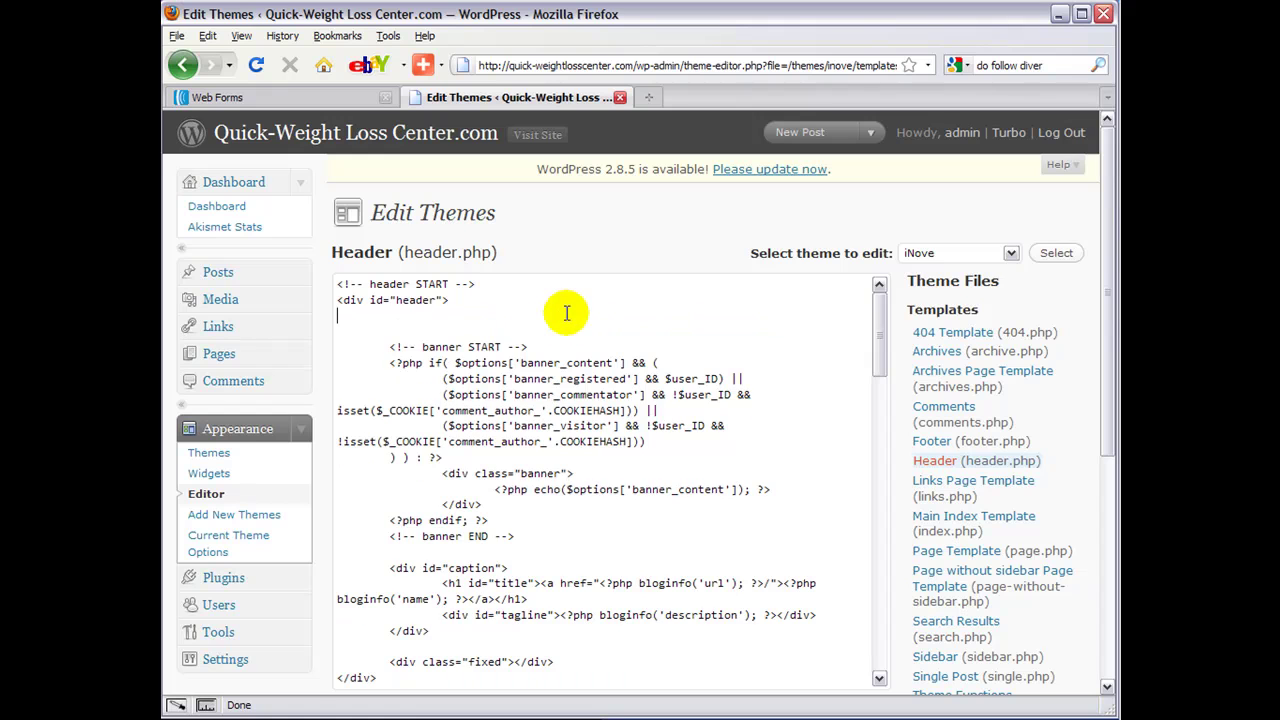
key(BackSpace)
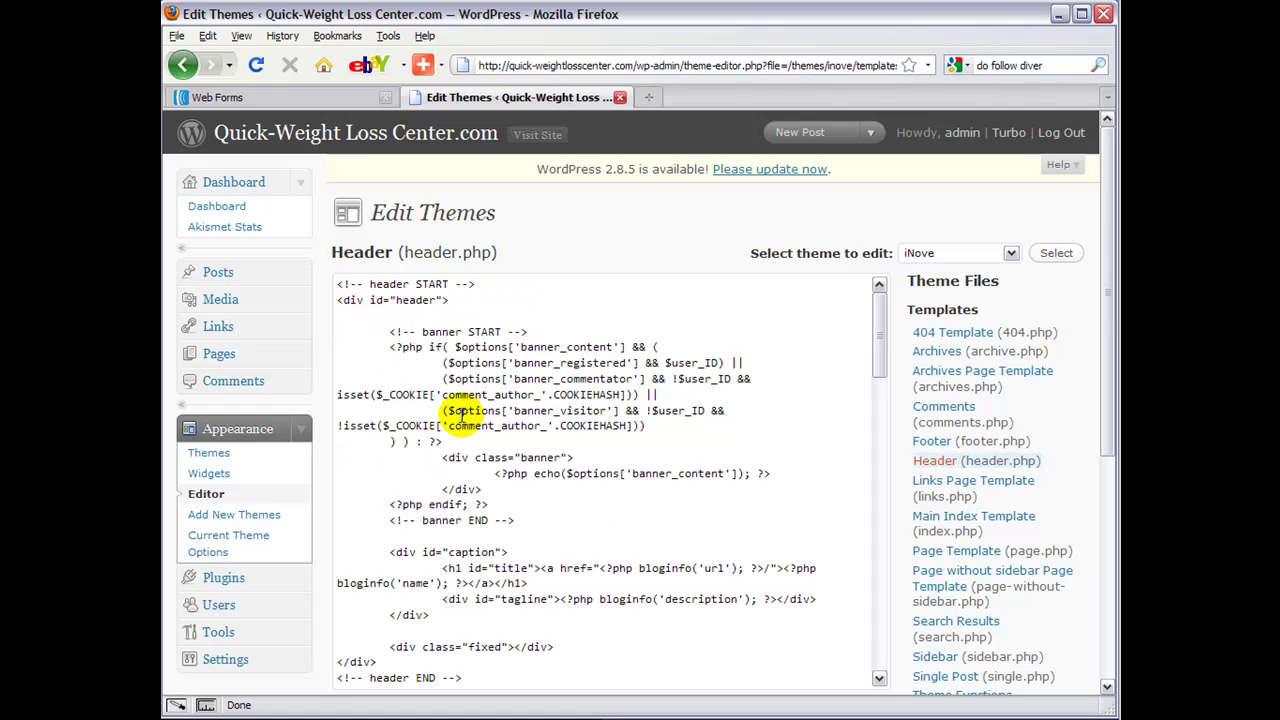
- Paste the copied AWeber script into header.php on the empty line below <div id="header">
right_click(346, 312)
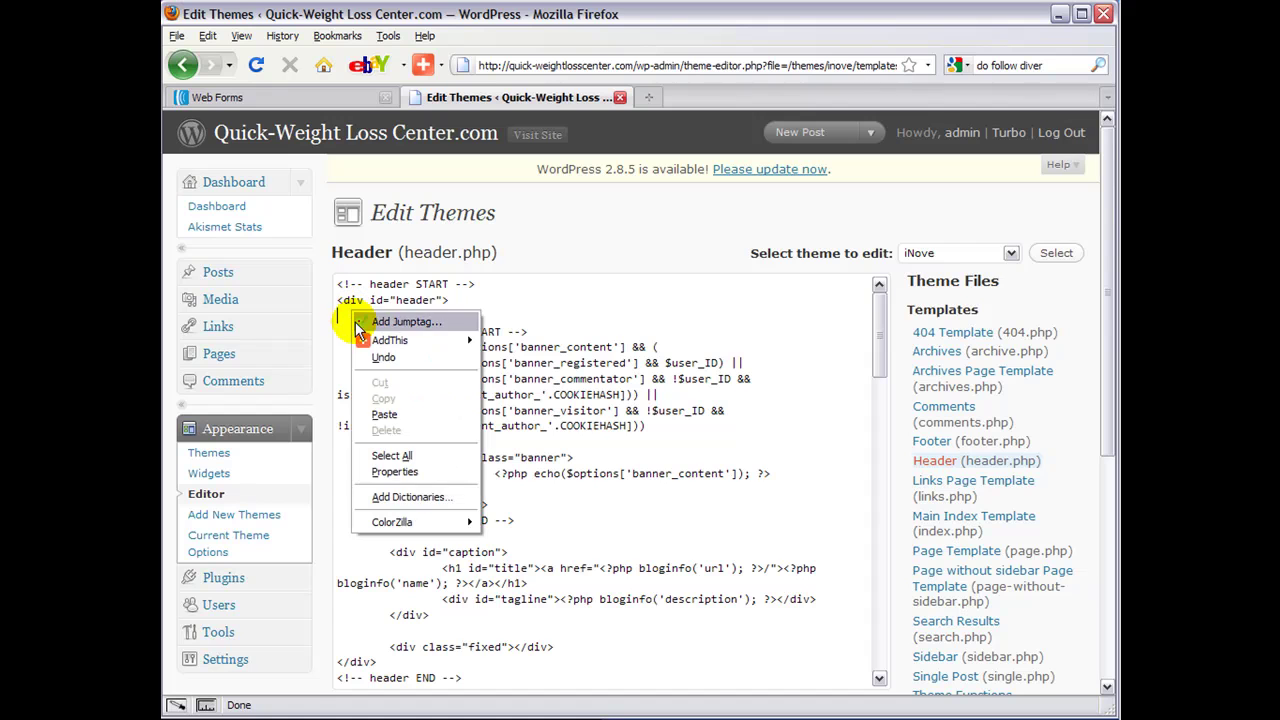
click(386, 413)
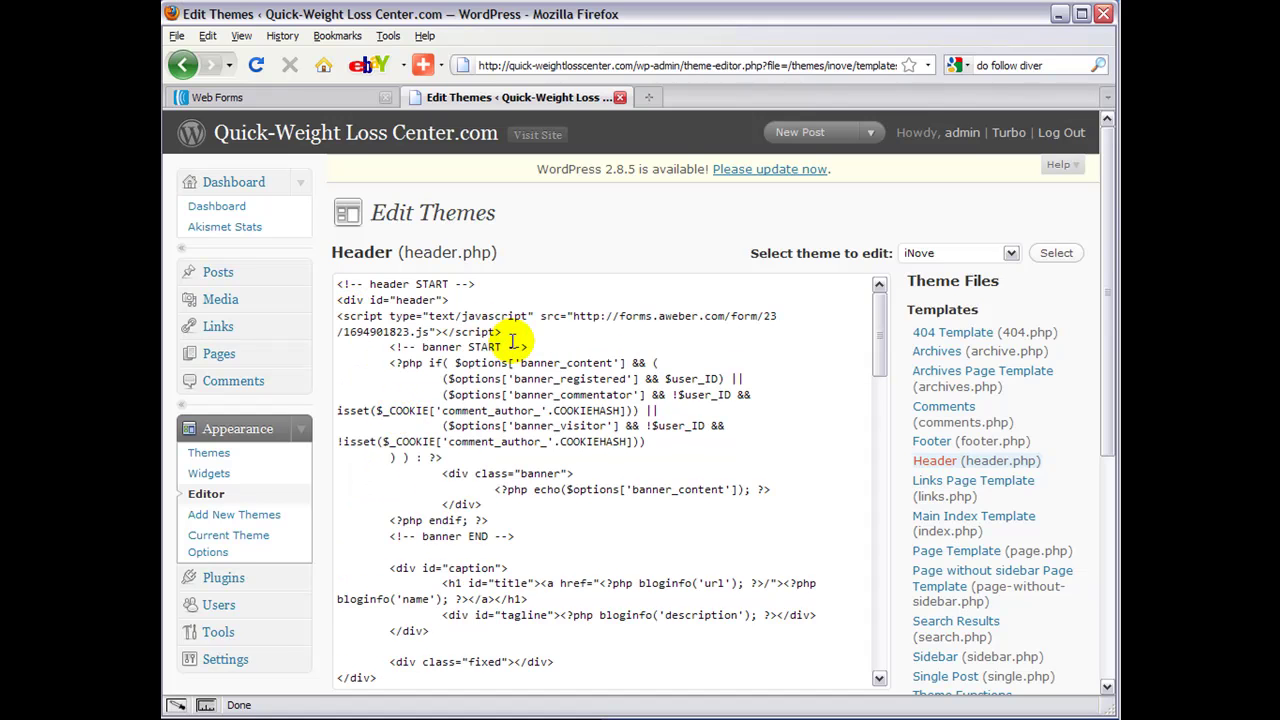
drag(499, 333, 341, 316)
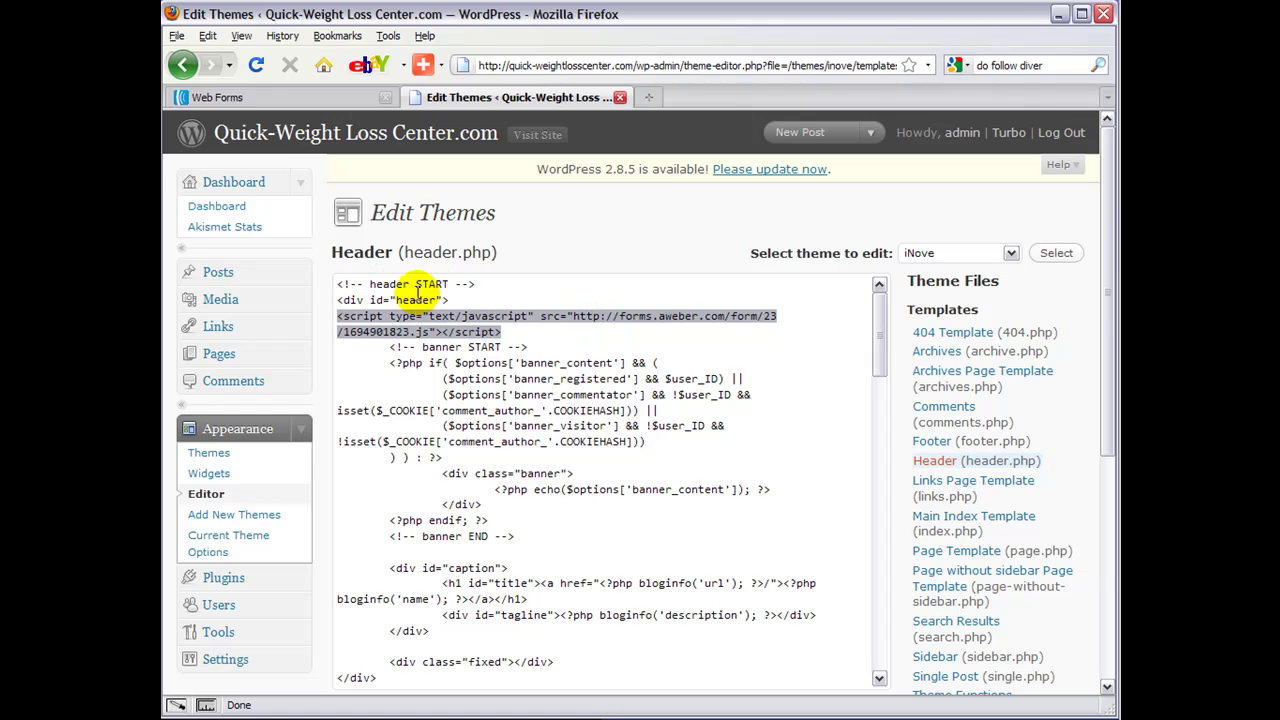
- Update the header.php file and open the live Quick-Weight Loss Center.com site to check the popup
scroll(870, 280, down, 5)
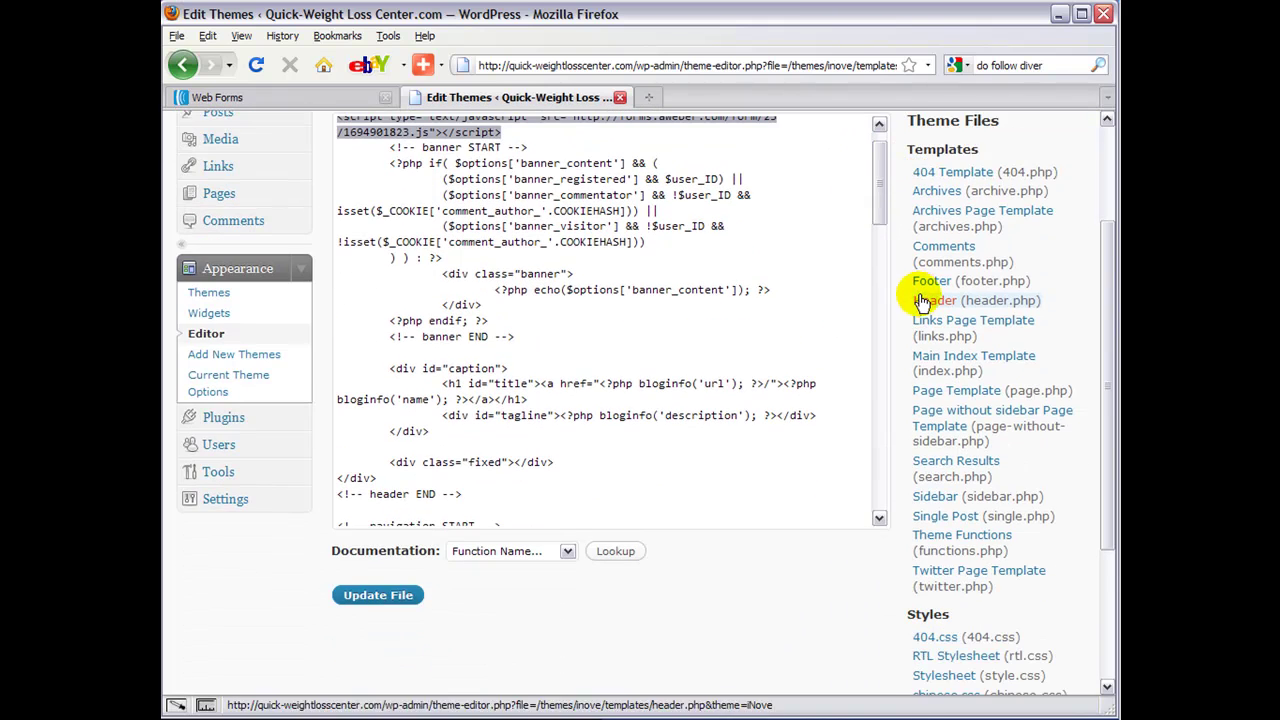
click(398, 595)
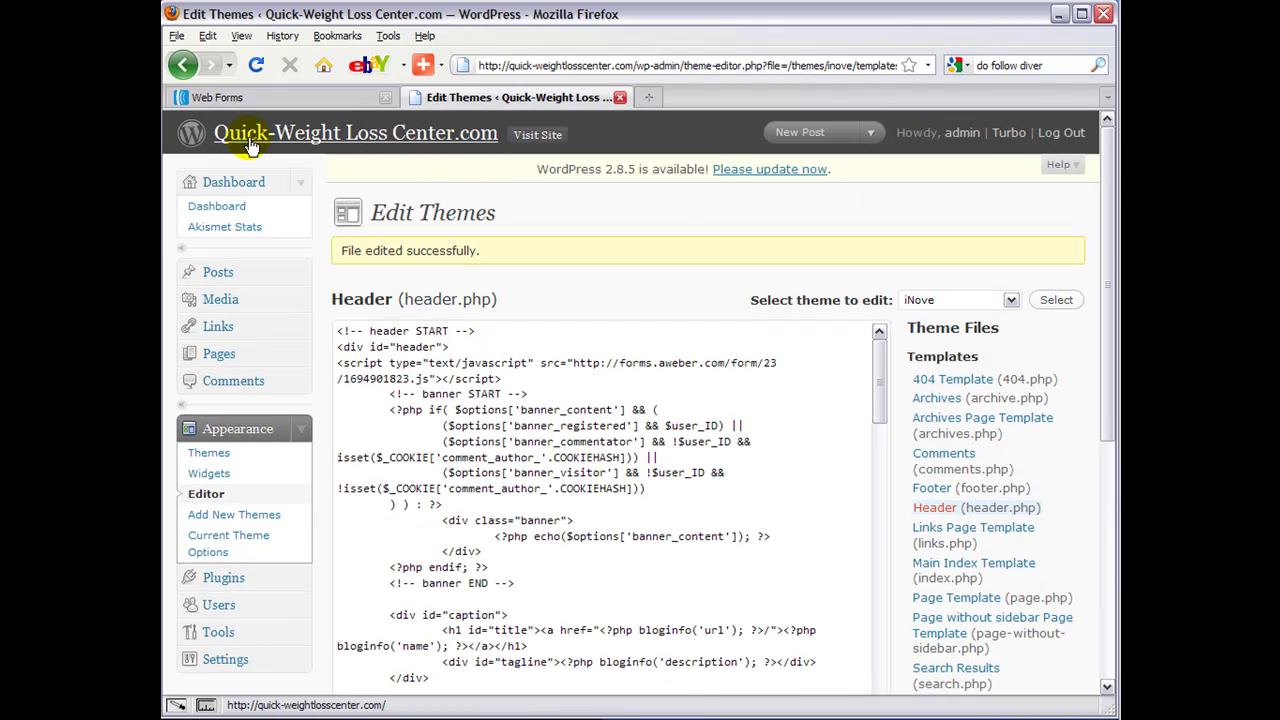
click(368, 145)
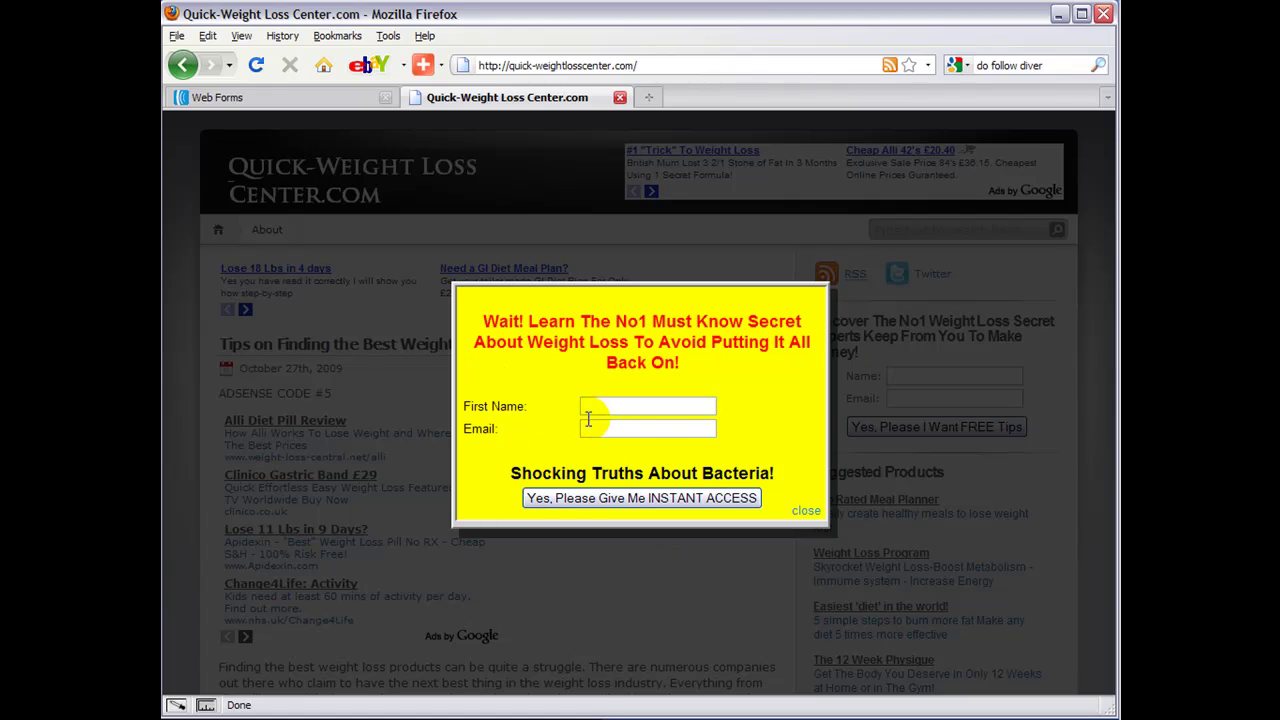
- Switch to the AWeber web forms page, open the Popup form for editing and set its height to 400 pixels
click(292, 98)
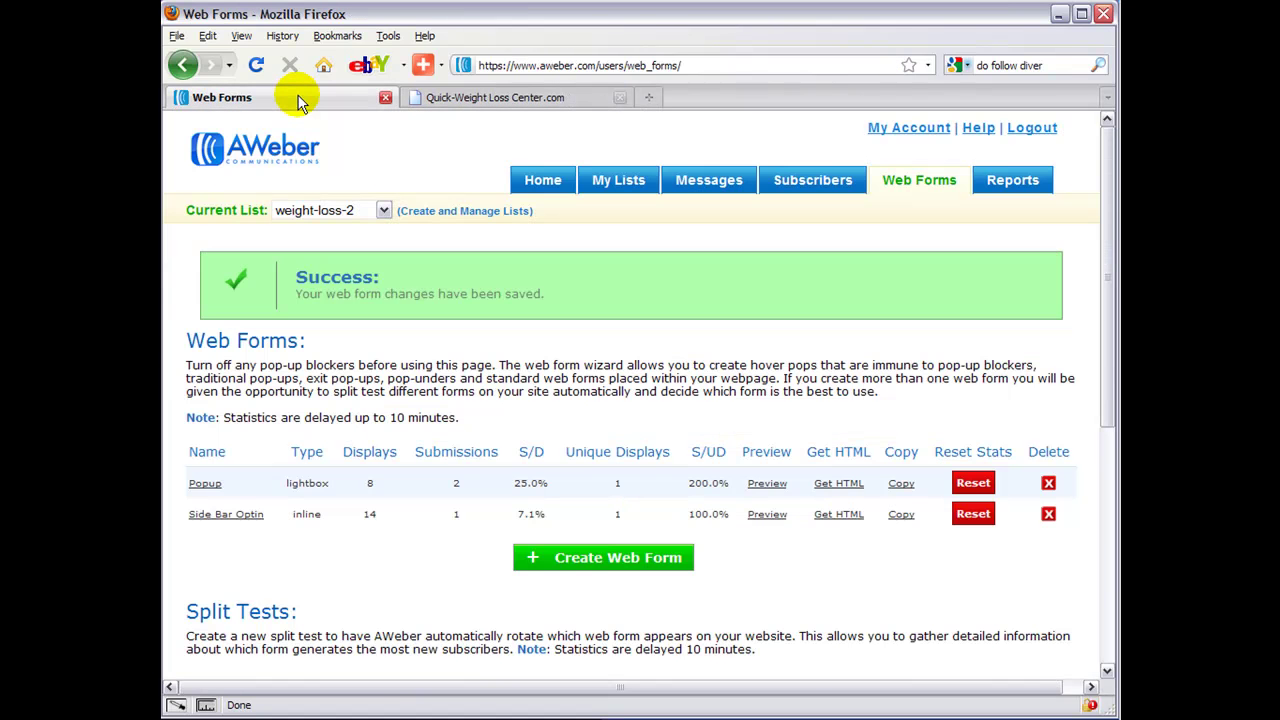
click(203, 484)
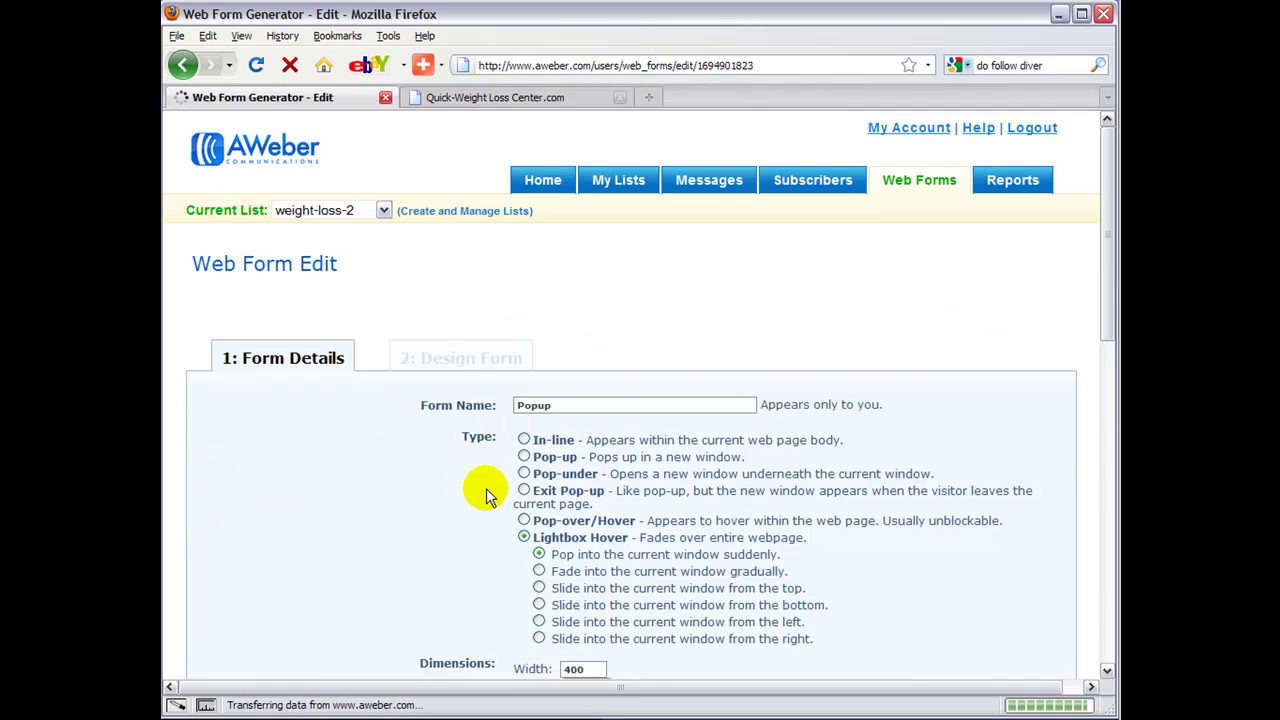
scroll(918, 565, down, 5)
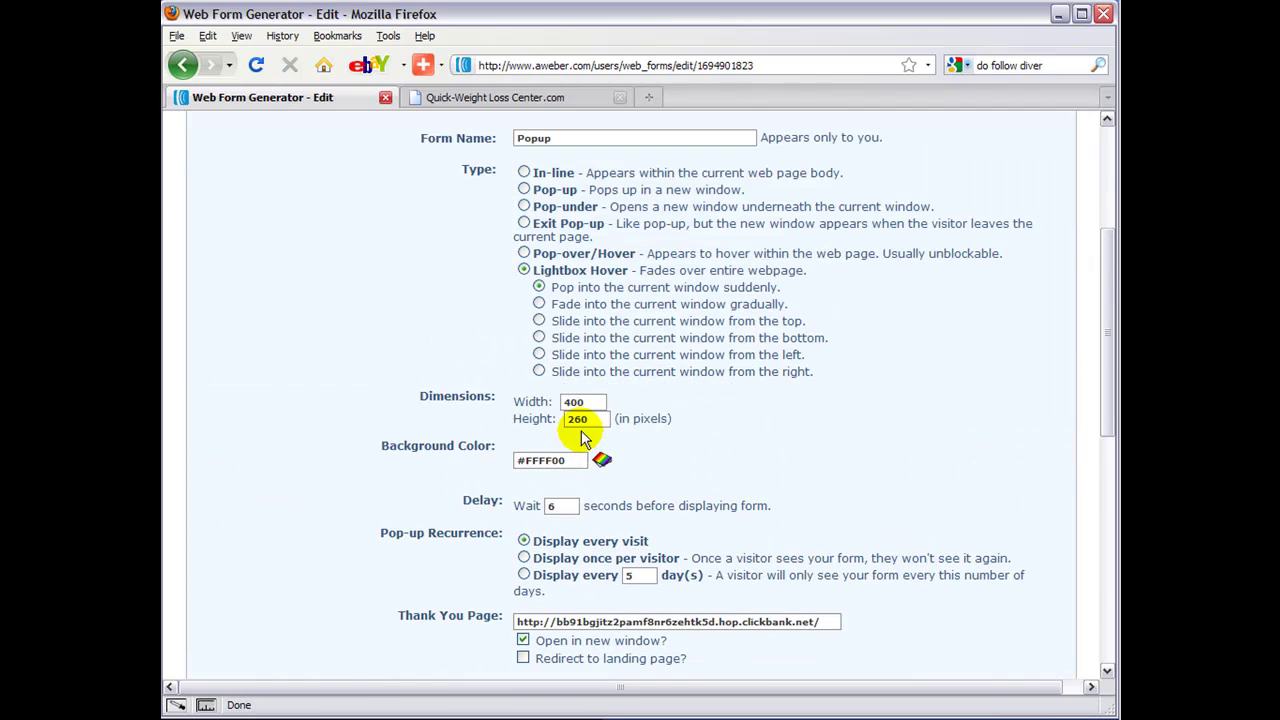
drag(590, 419, 549, 418)
text(400)
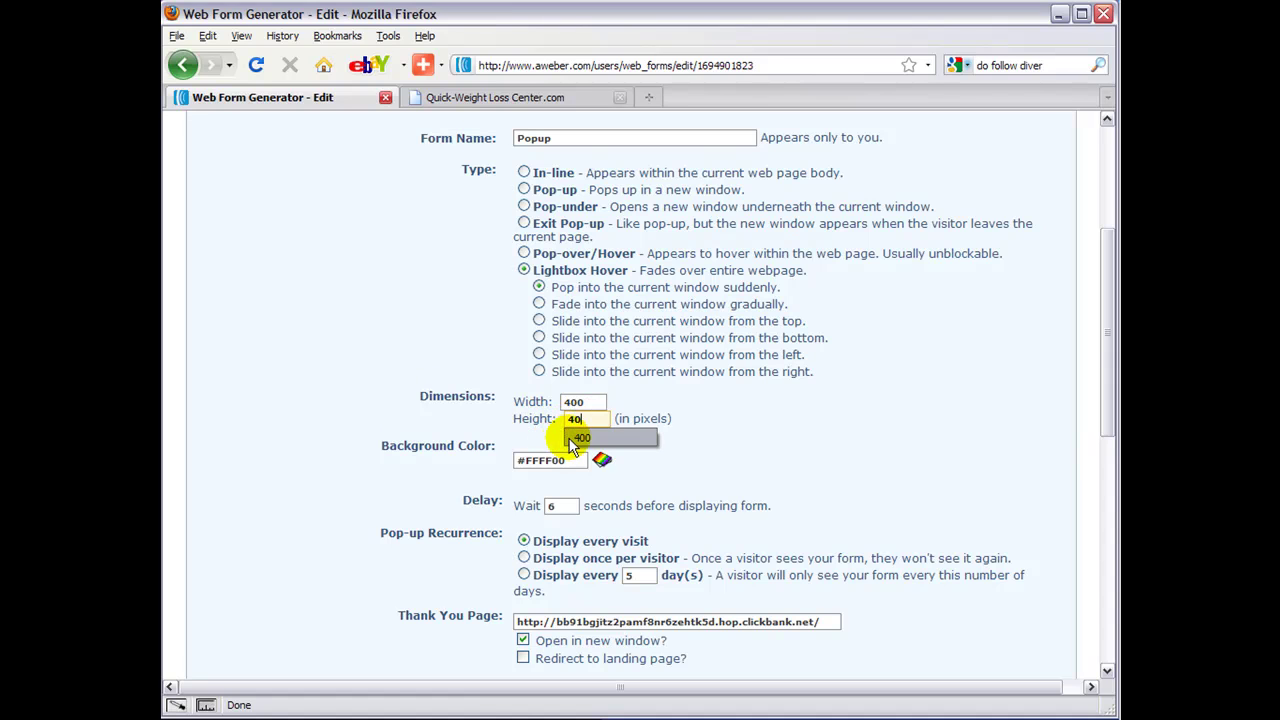
- Continue past the Popup form's details and design stages and save the web form changes
scroll(745, 470, down, 4)
scroll(777, 537, down, 2)
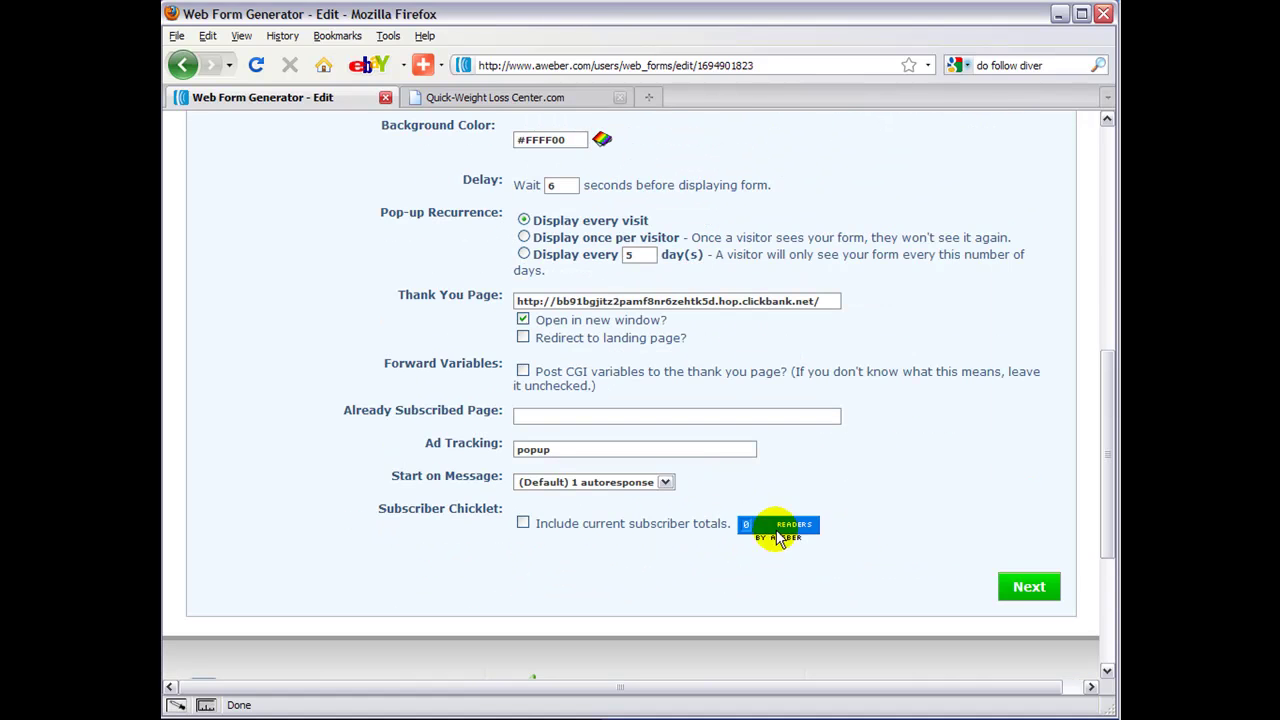
click(1017, 581)
scroll(951, 571, down, 3)
scroll(993, 538, down, 2)
click(1000, 430)
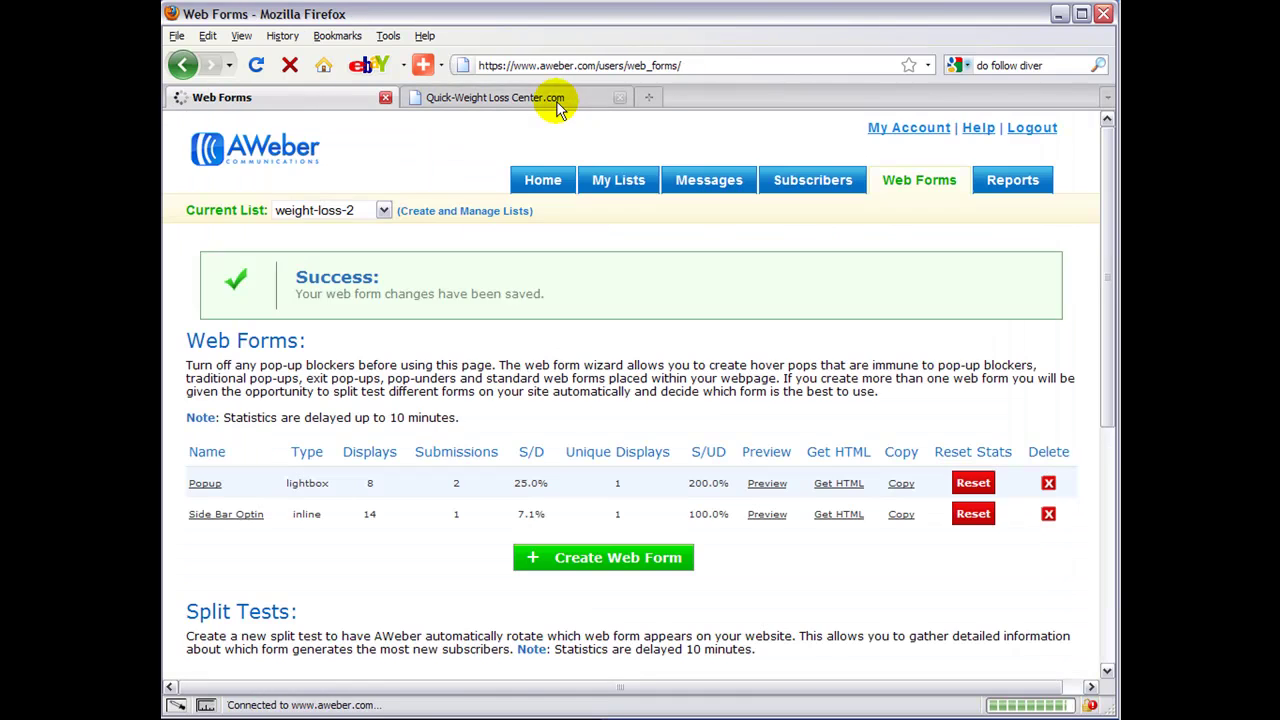
- Return to the live Quick-Weight Loss Center.com page, reload it to check the resized popup, and close the popup
click(557, 99)
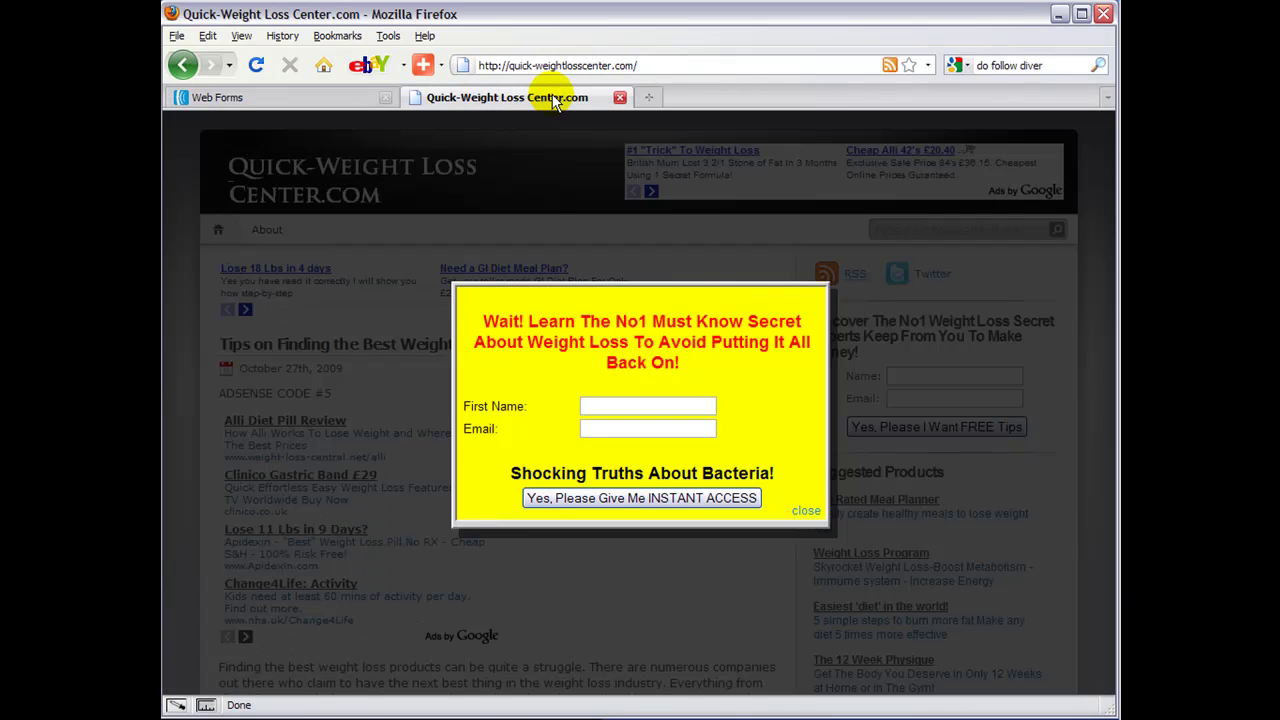
key(F5)
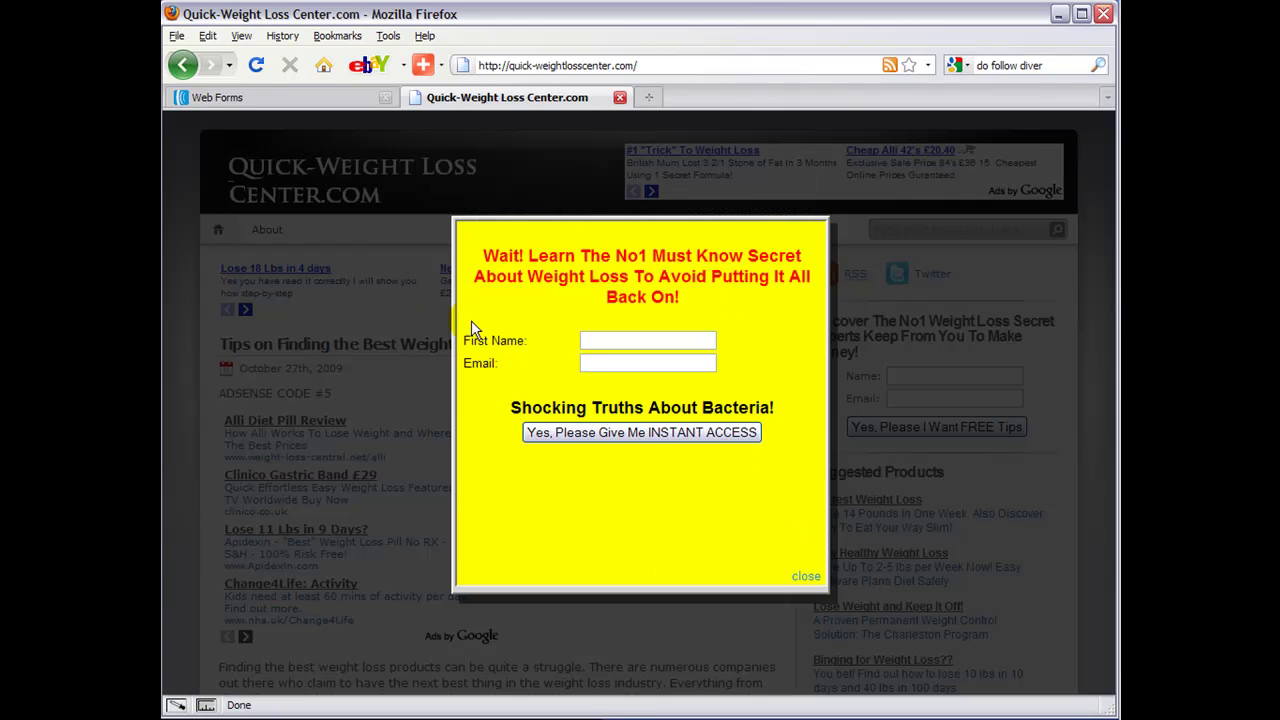
click(806, 576)
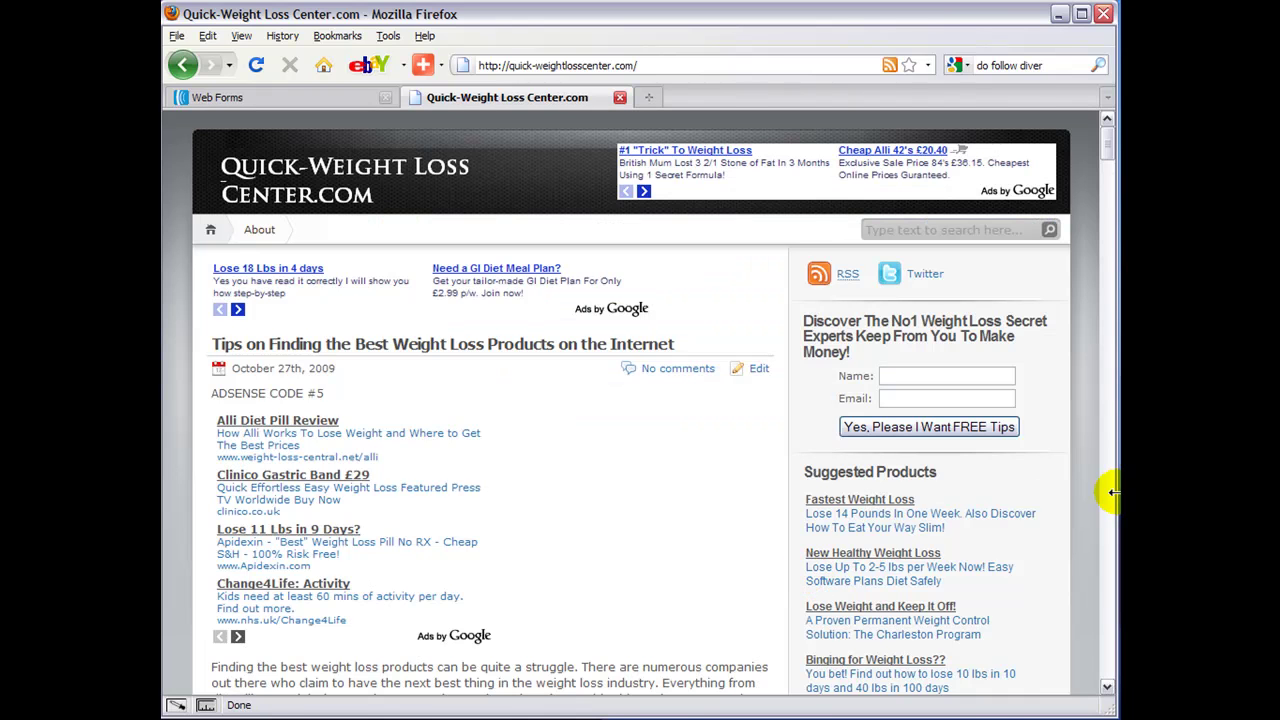
mouse_move(1057, 631)
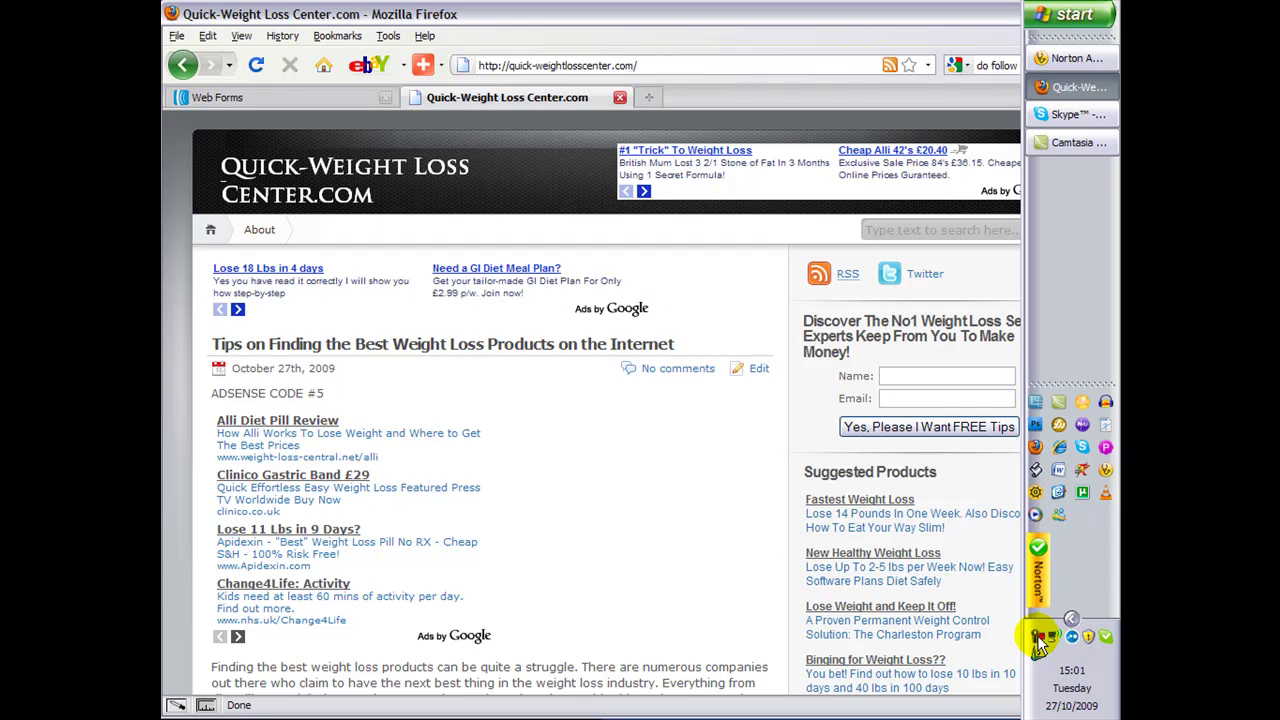